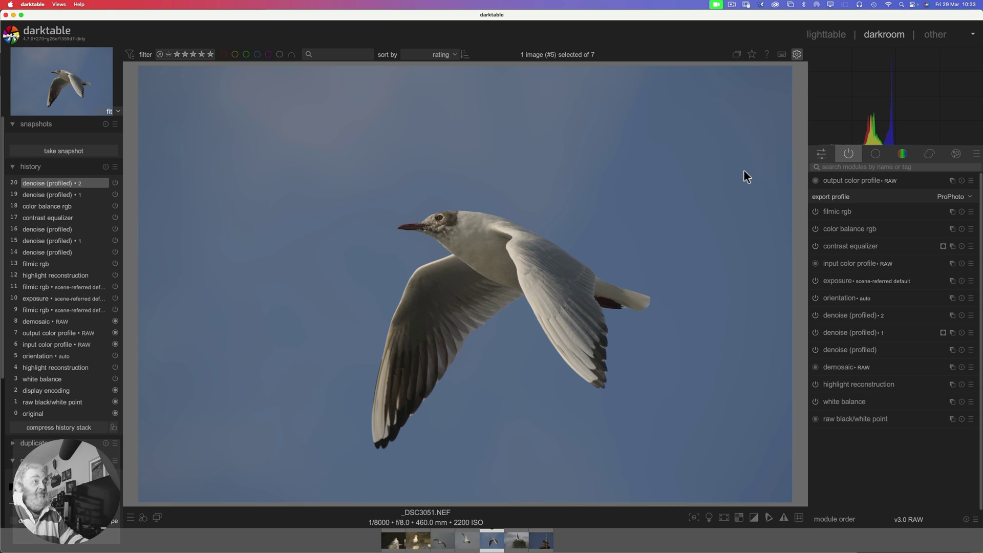
Switch to the lighttable and set the export target storage to file on disk
left_click(826, 35)
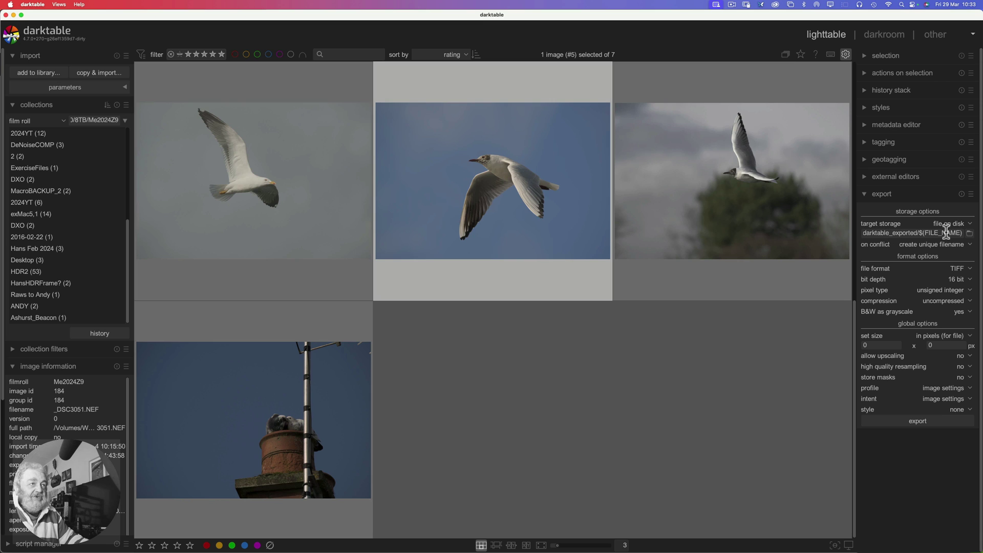
left_click(972, 227)
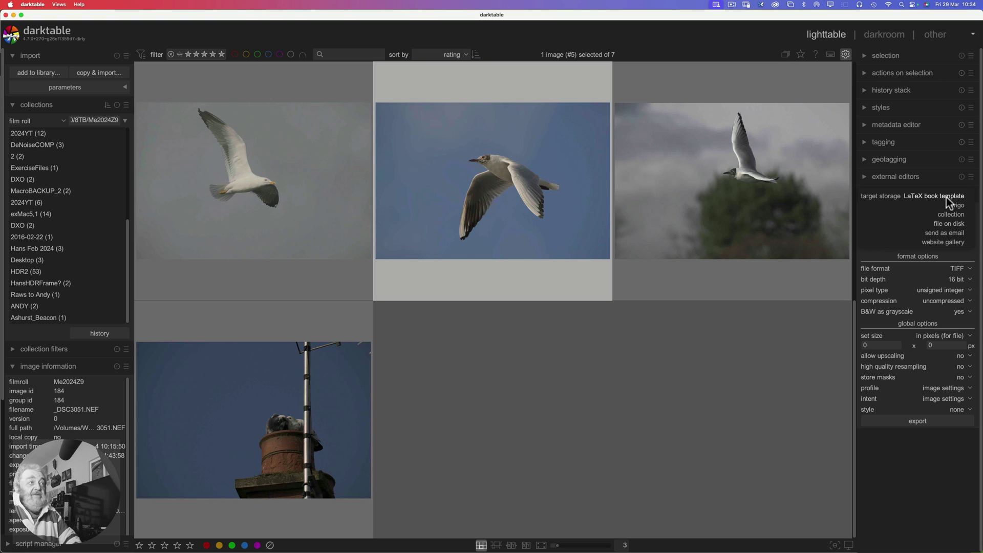
left_click(944, 224)
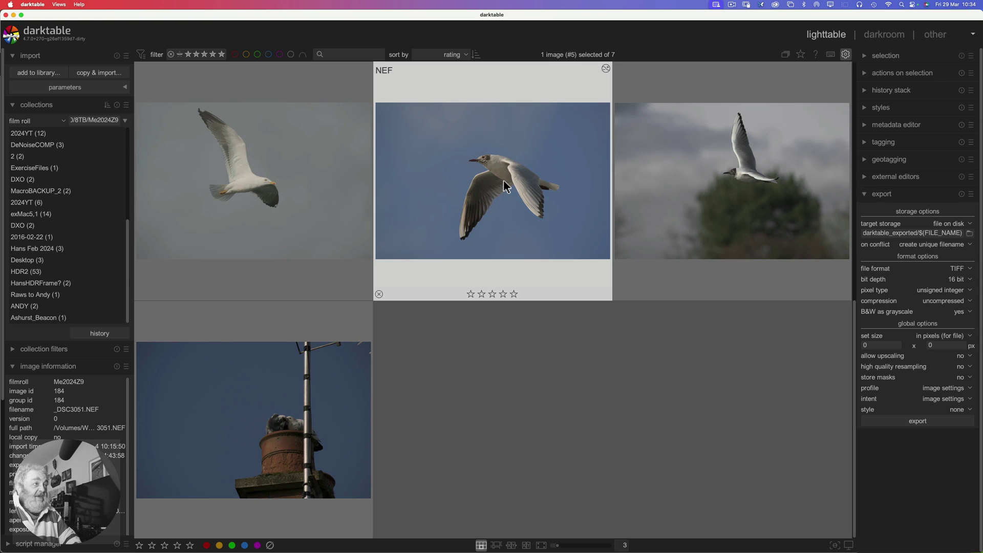
left_click(944, 226)
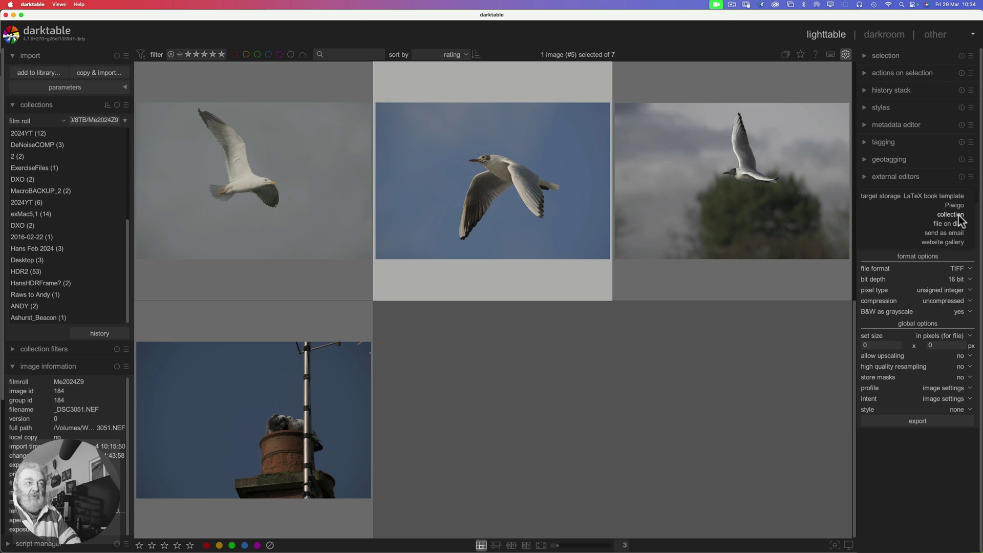
left_click(955, 223)
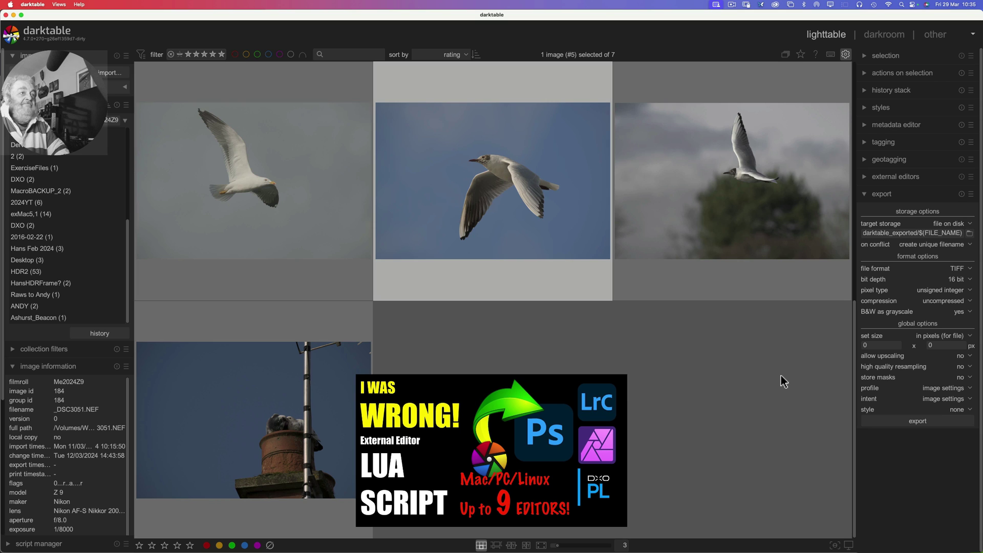
left_click(951, 224)
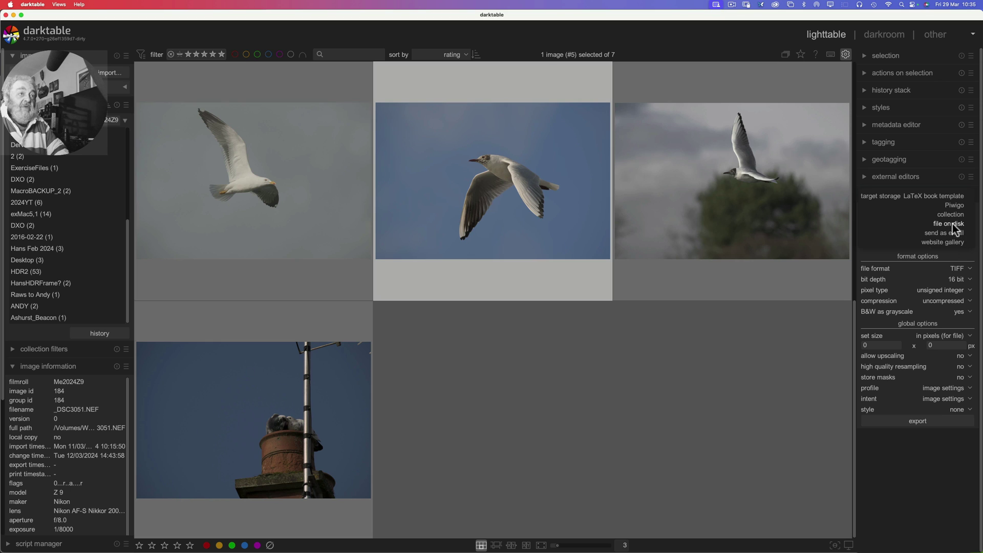
left_click(952, 224)
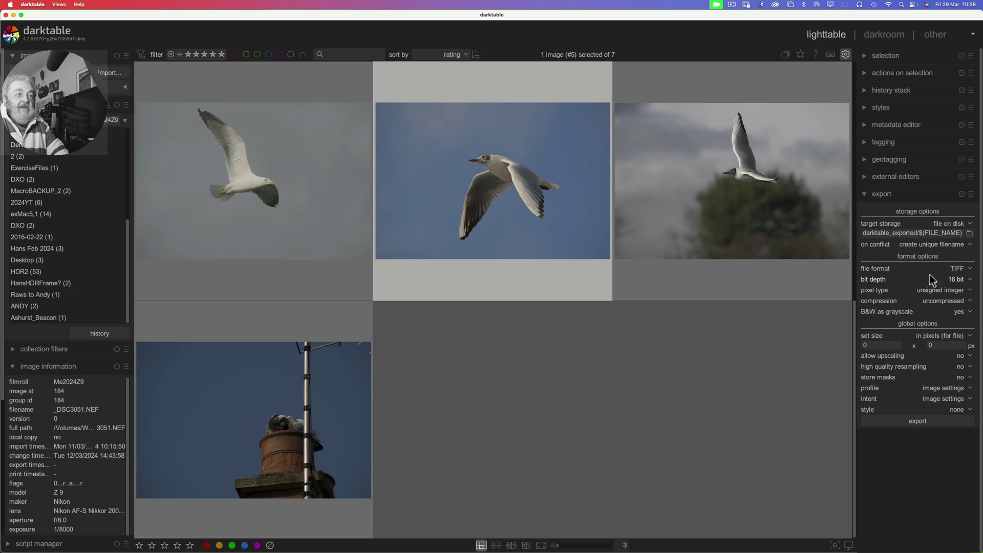
Keep TIFF at 16 bit, try floating point then restore unsigned integer, and view compression options
left_click(957, 269)
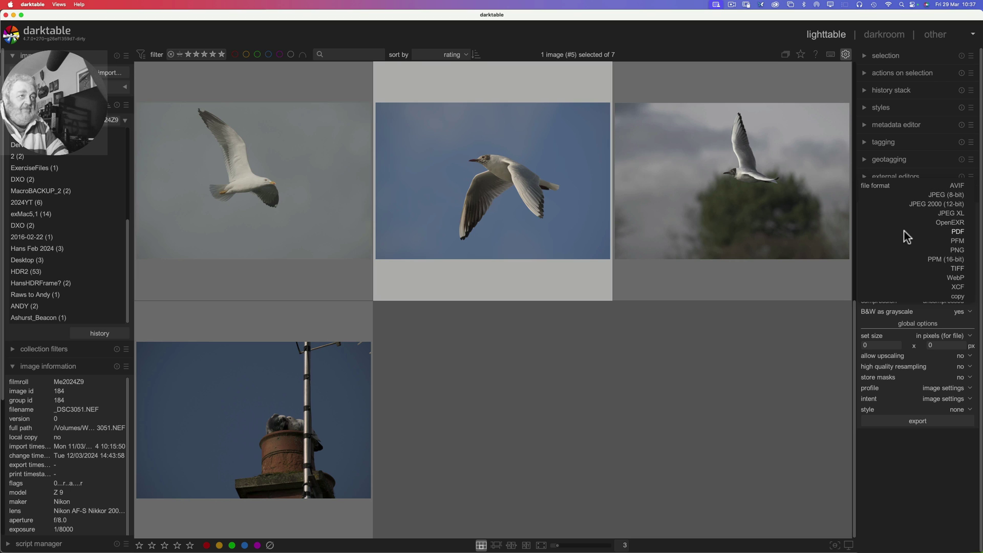
left_click(955, 267)
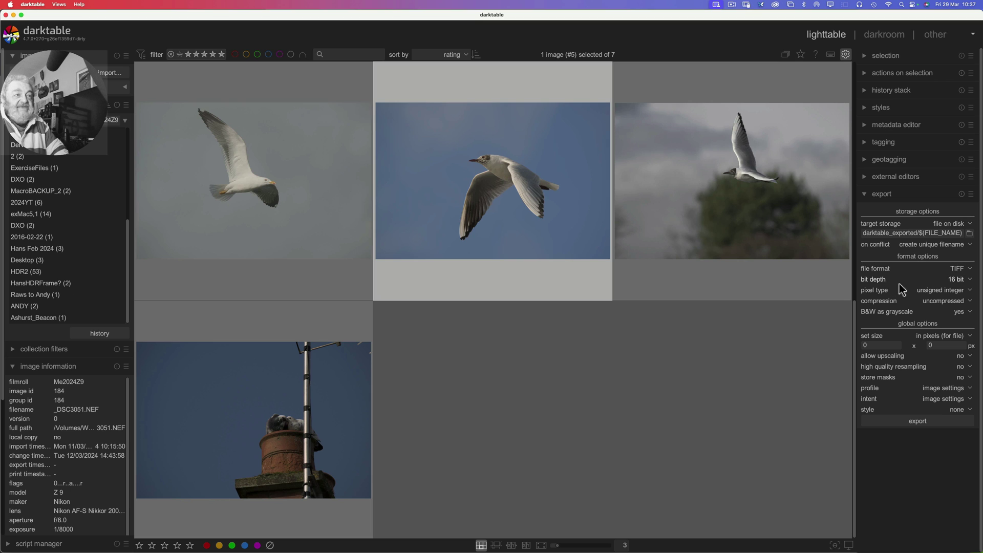
left_click(955, 280)
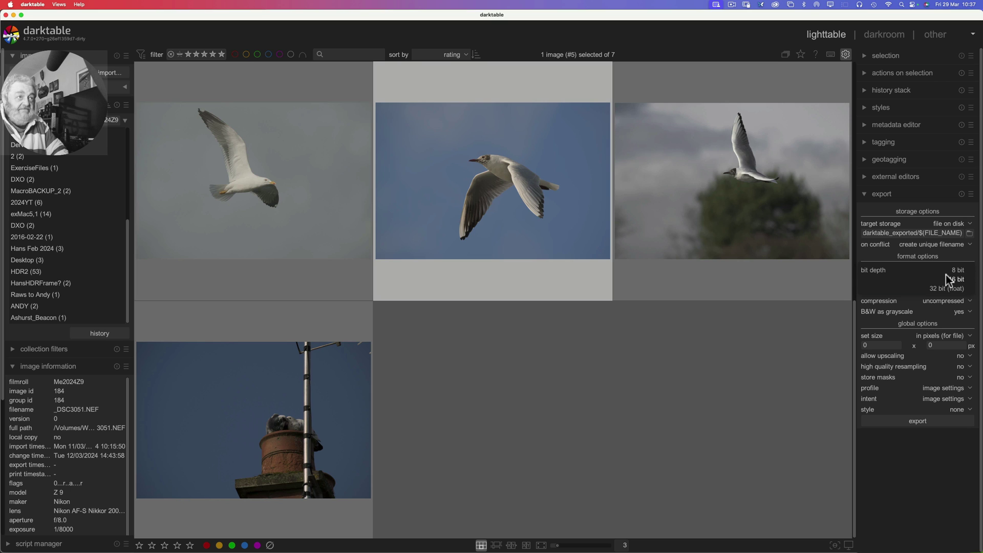
left_click(923, 283)
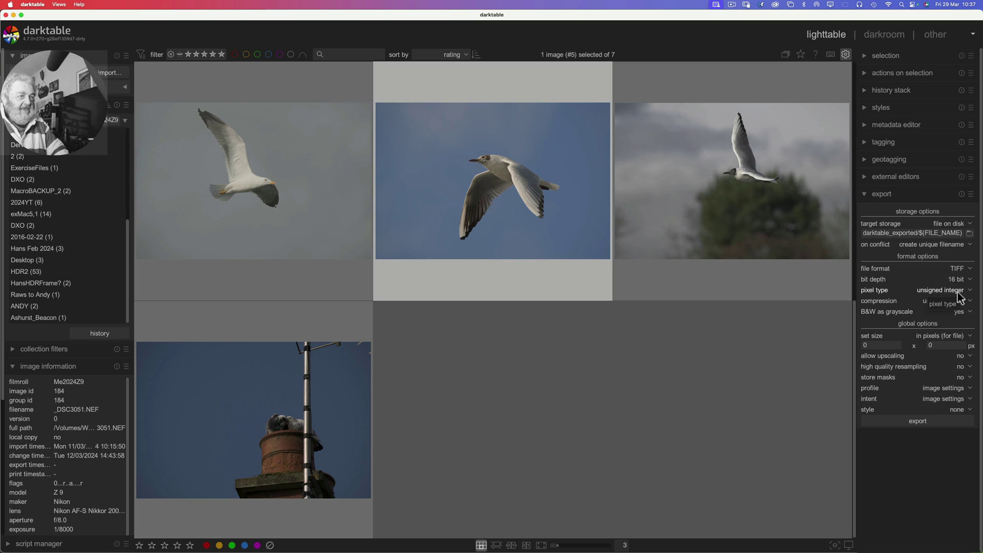
left_click(958, 293)
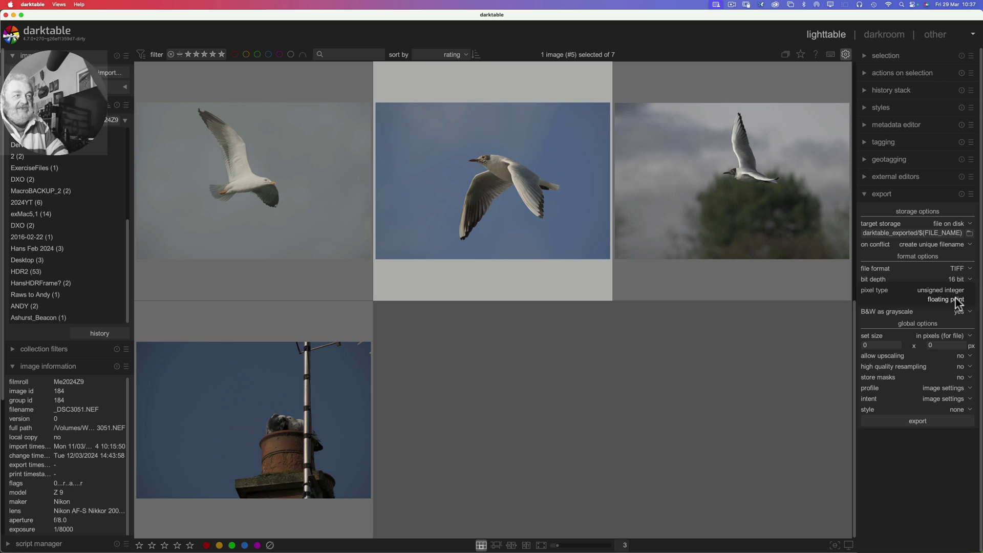
left_click(957, 301)
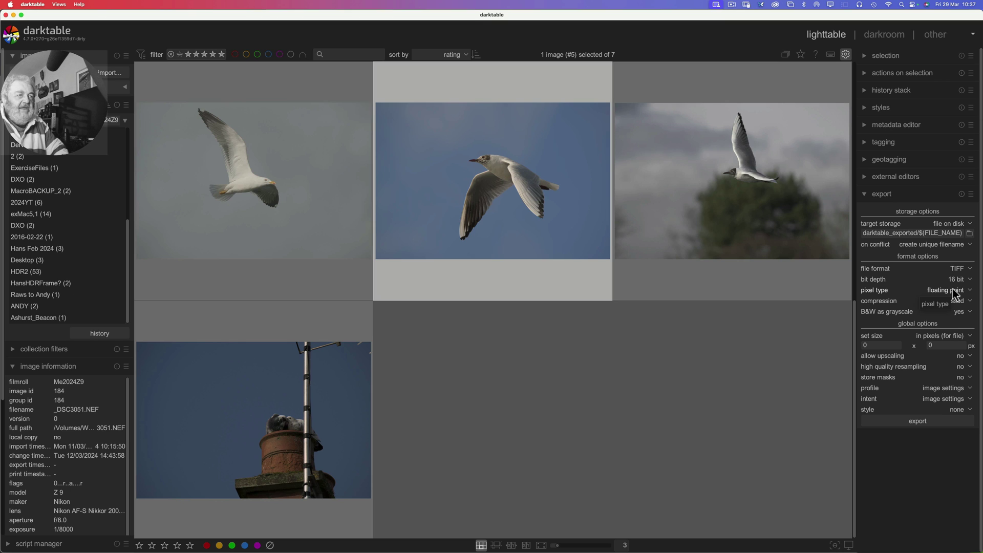
left_click(952, 291)
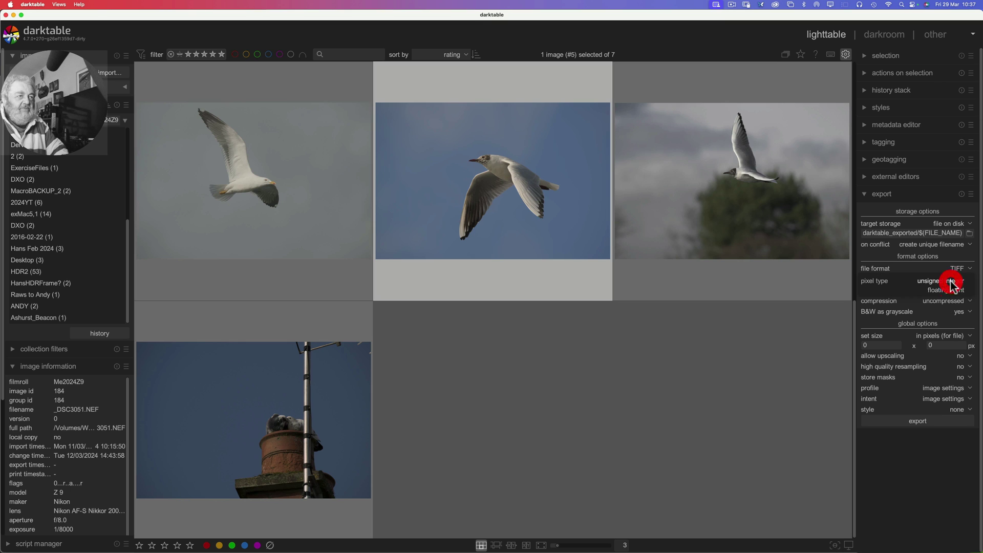
left_click(951, 282)
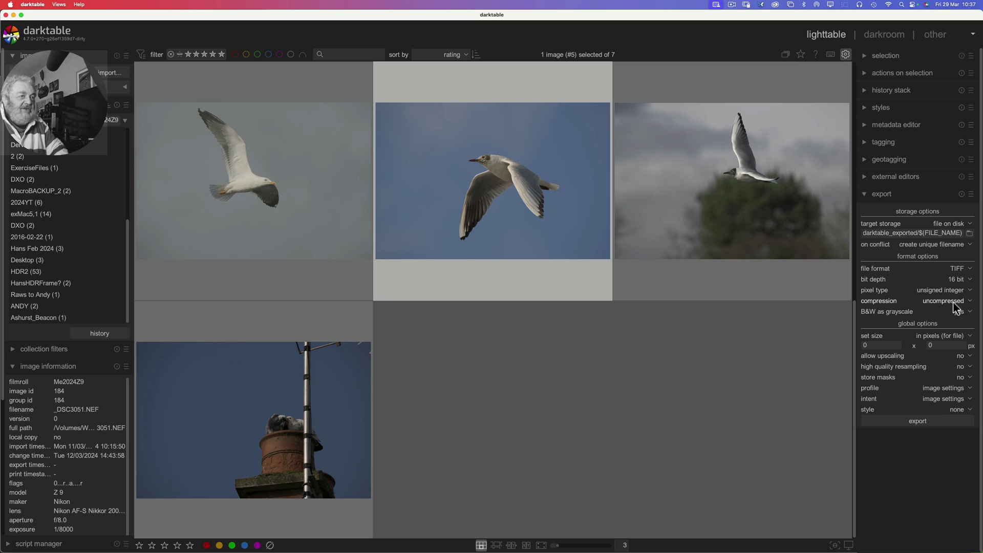
left_click(953, 305)
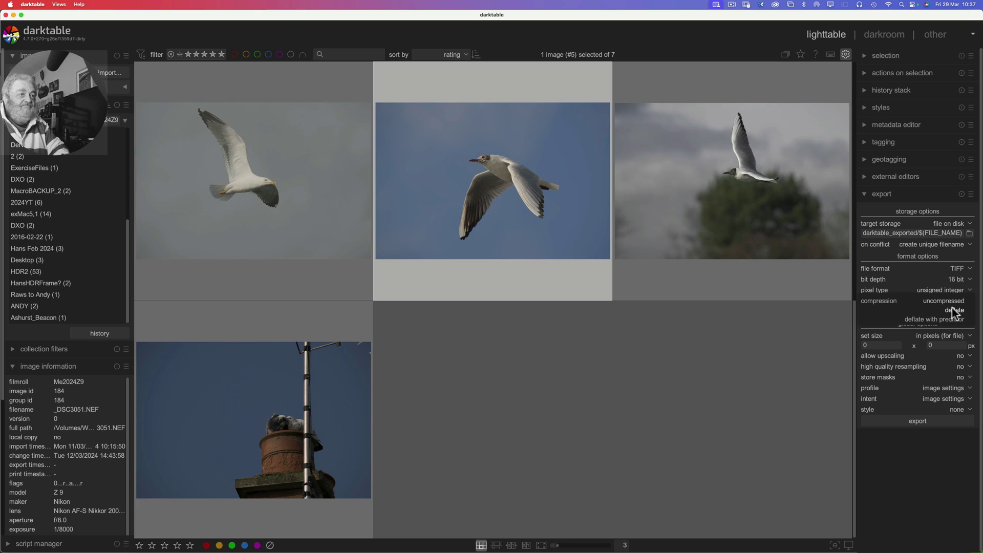
Leave the TIFF compression set to uncompressed
left_click(952, 302)
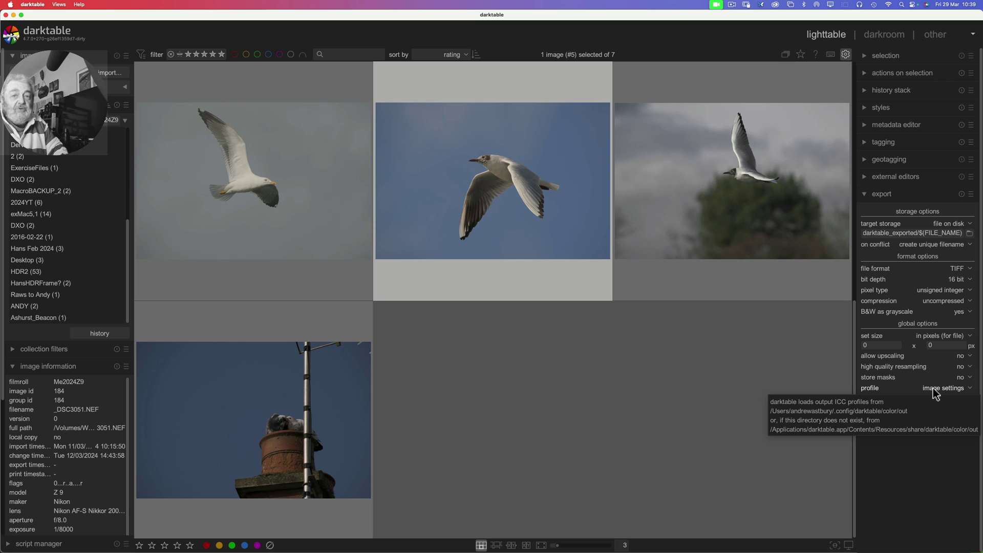
Review the output colour profile choices and bring up the rendering intent help
left_click(933, 389)
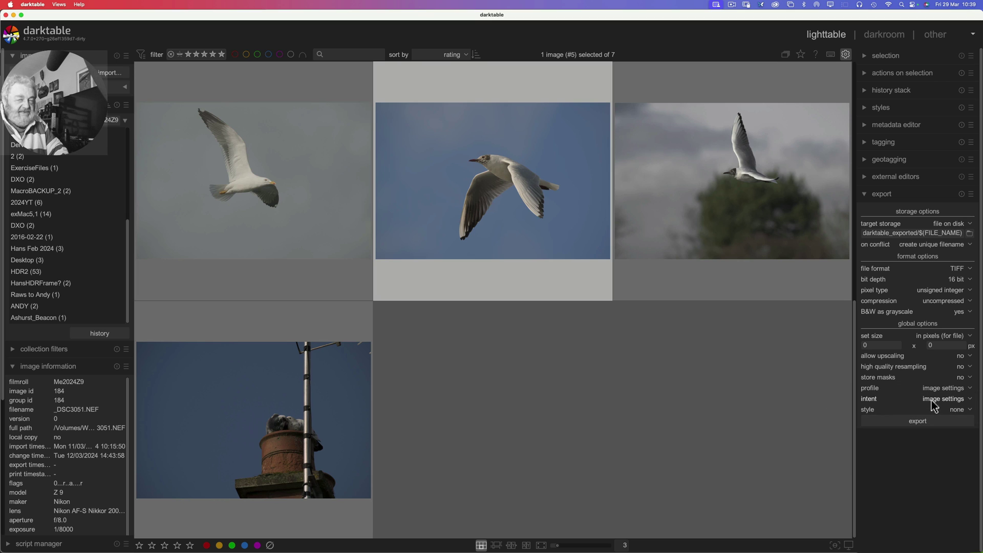
mouse_move(932, 401)
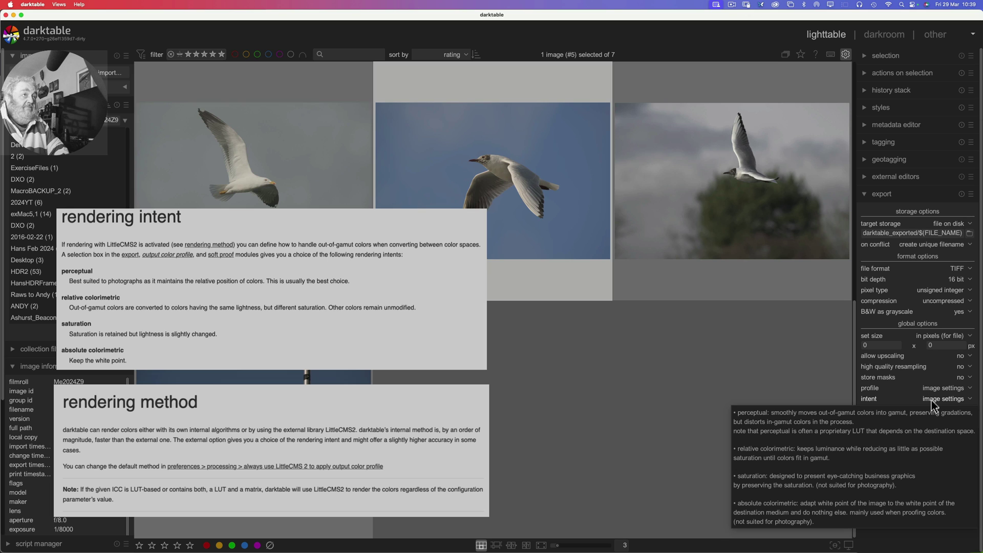
Open preferences on the processing page, then dismiss preferences and help overlays
left_click(846, 54)
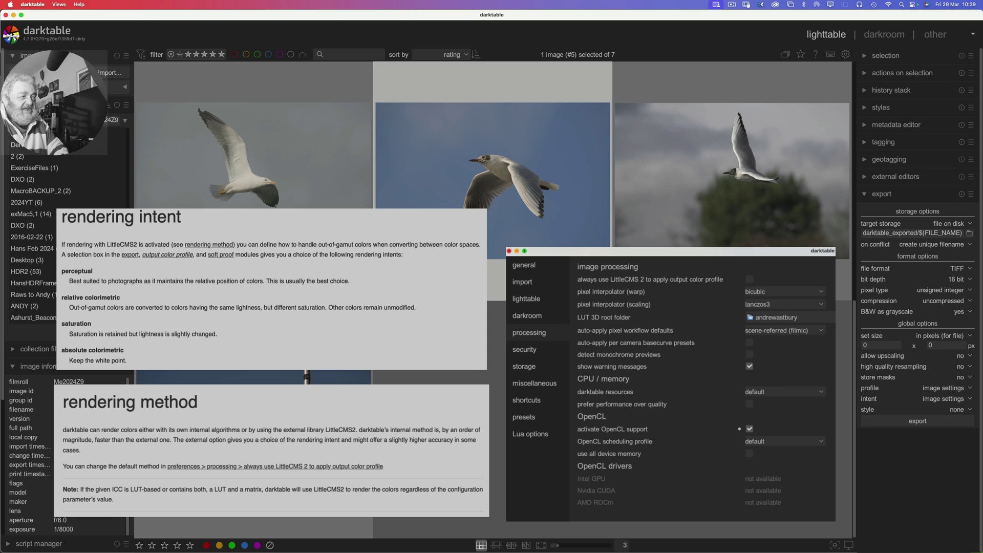
key("Escape")
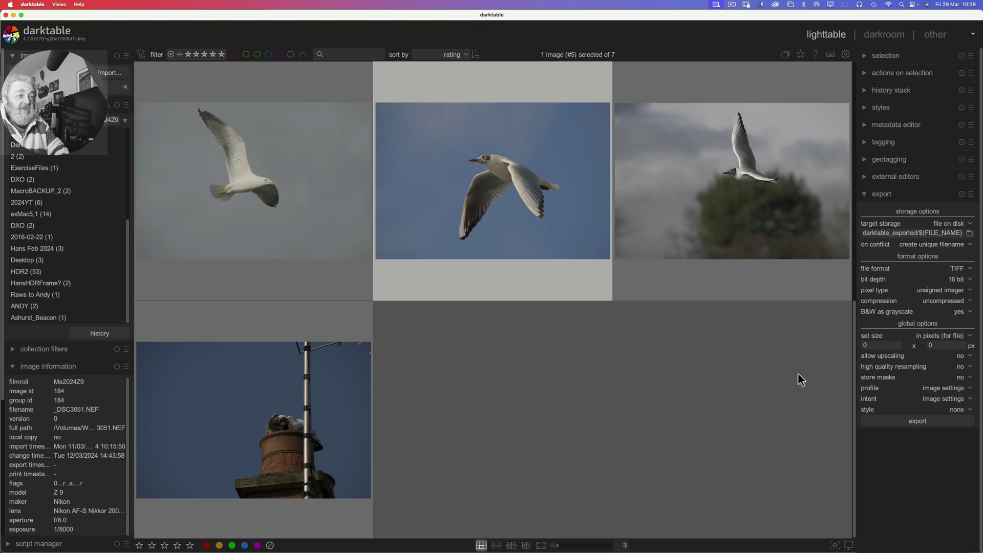
left_click(946, 402)
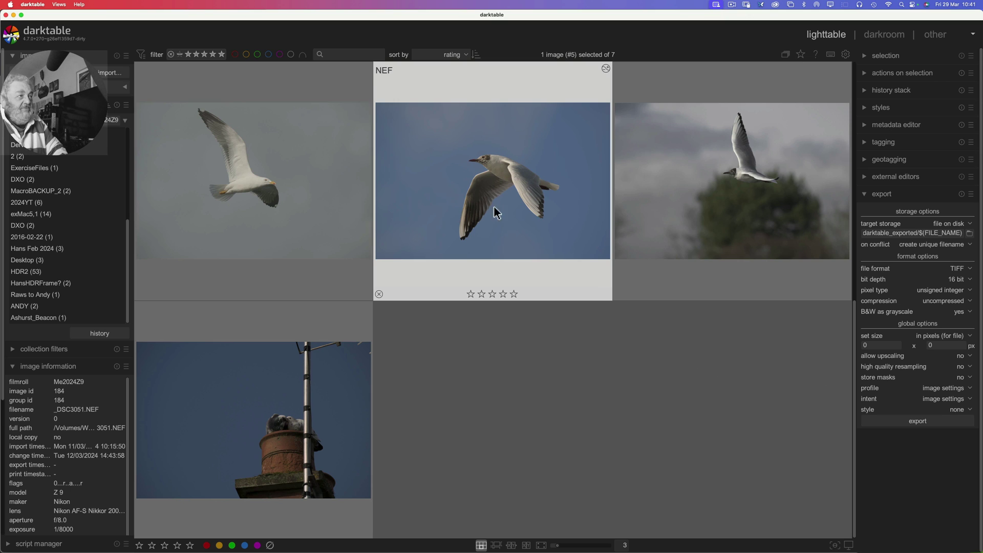
Export _DSC3051 at 0×0 full size as an uncompressed 16-bit TIFF
mouse_move(495, 175)
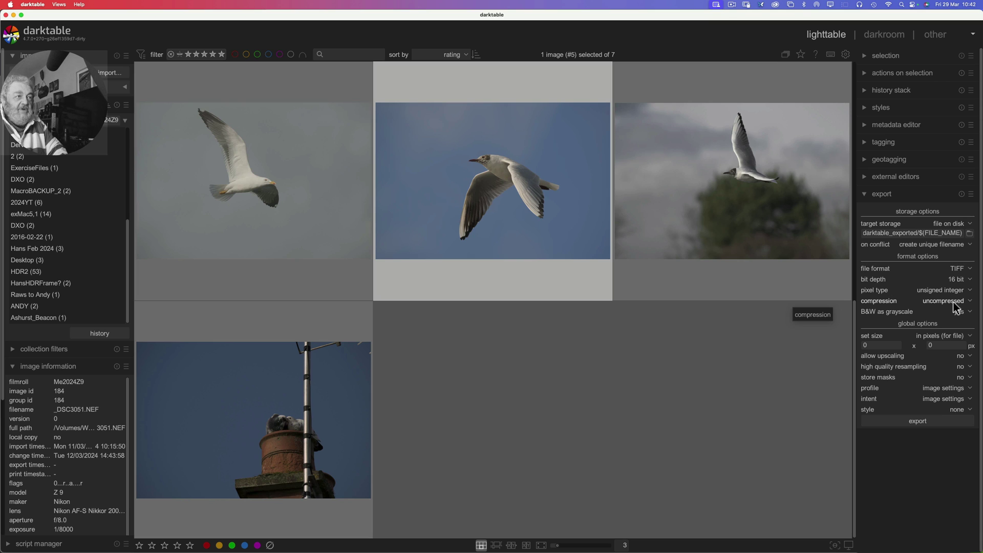
left_click(918, 421)
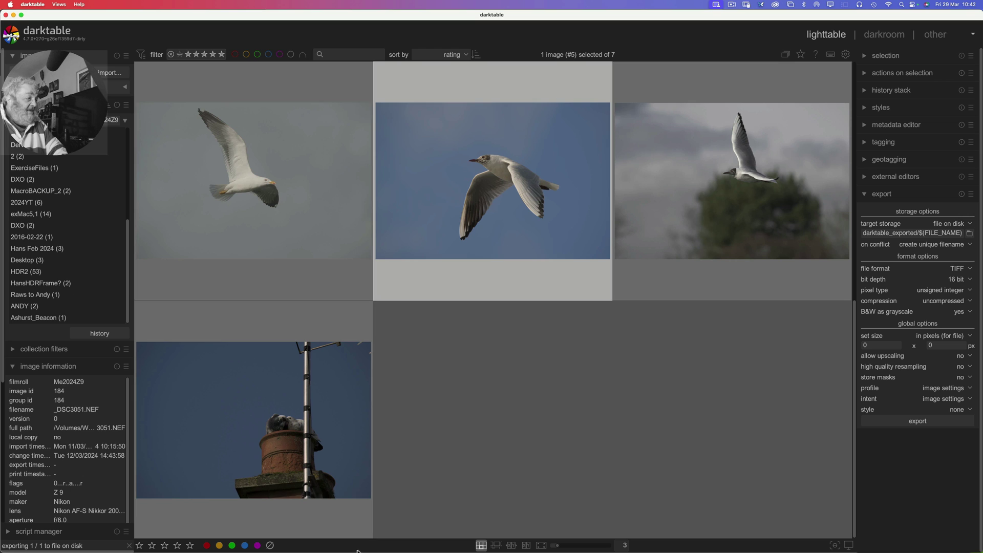
Open the exported _DSC3051.tif from darktable_exported in Adobe Photoshop 2024
mouse_move(330, 551)
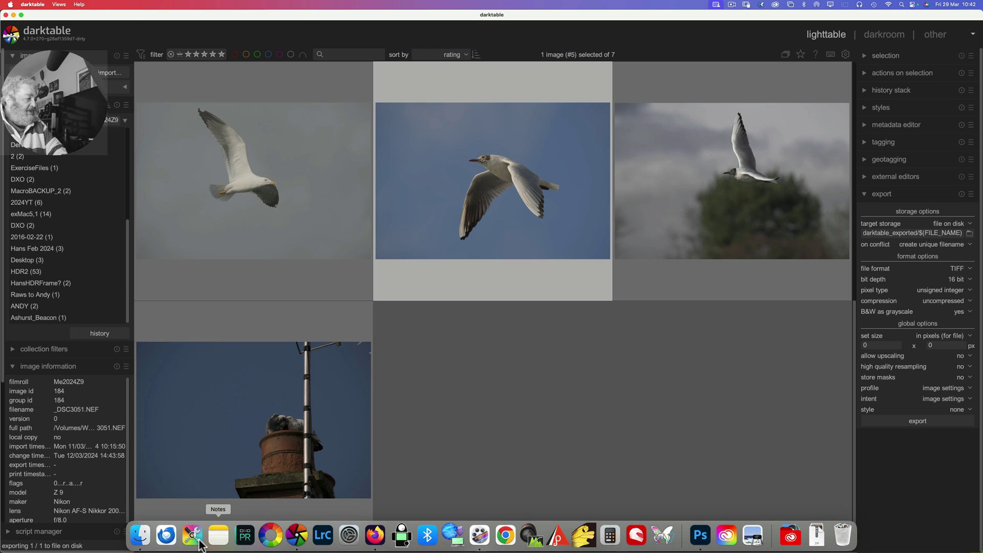
left_click(148, 548)
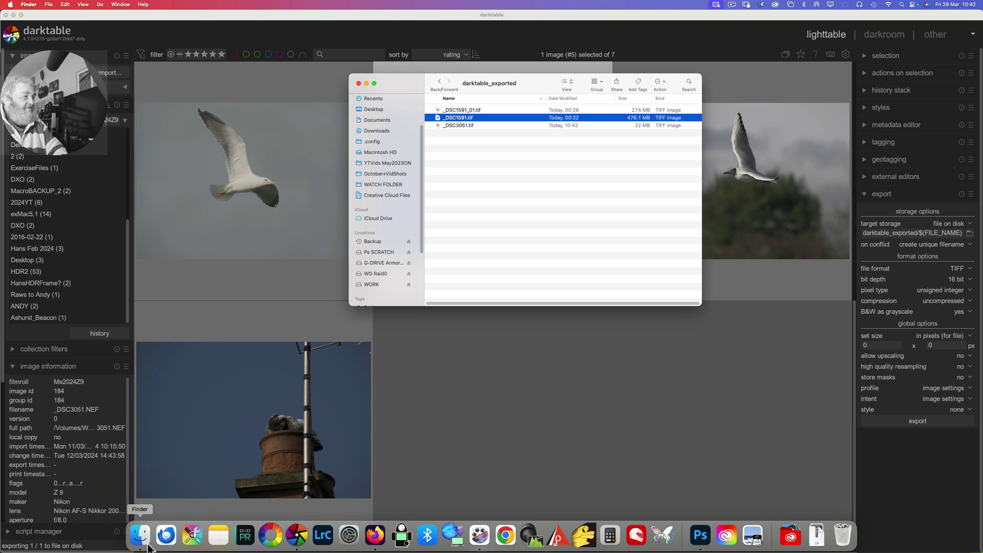
left_click(493, 108)
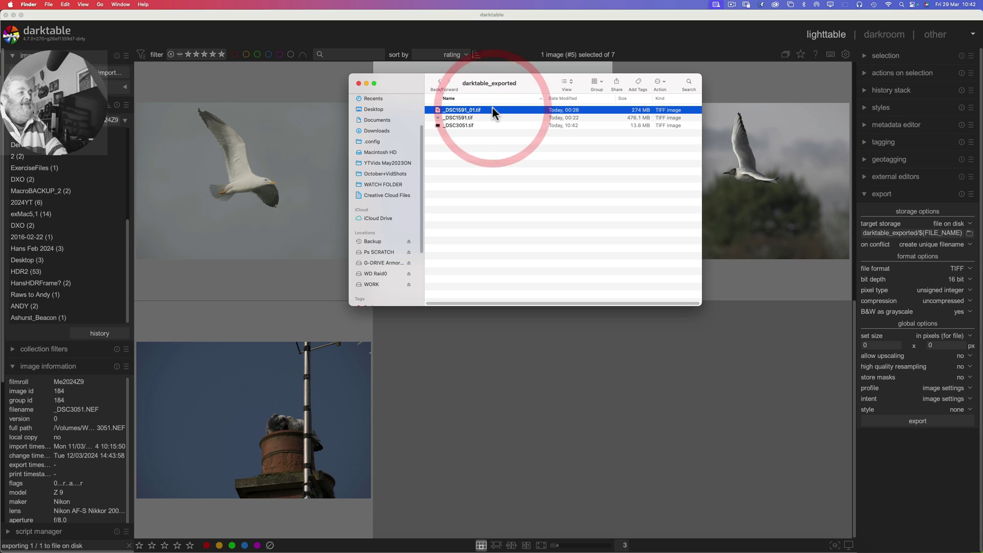
left_click(569, 126)
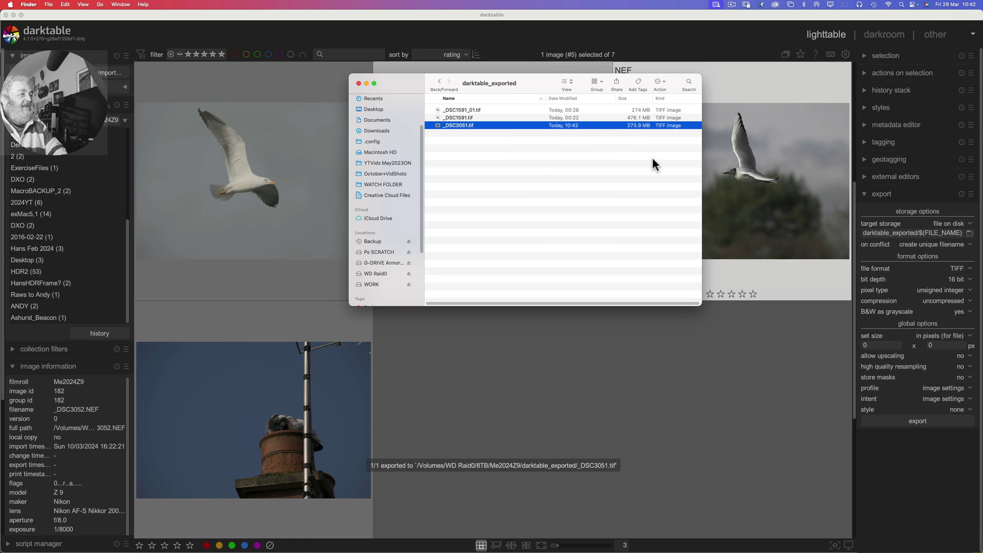
right_click(554, 125)
mouse_move(580, 138)
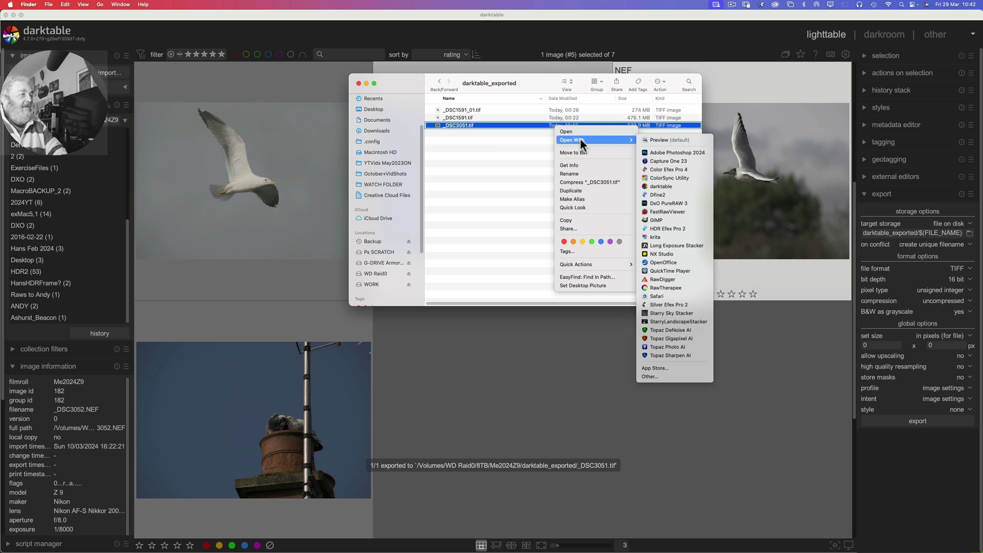
left_click(650, 153)
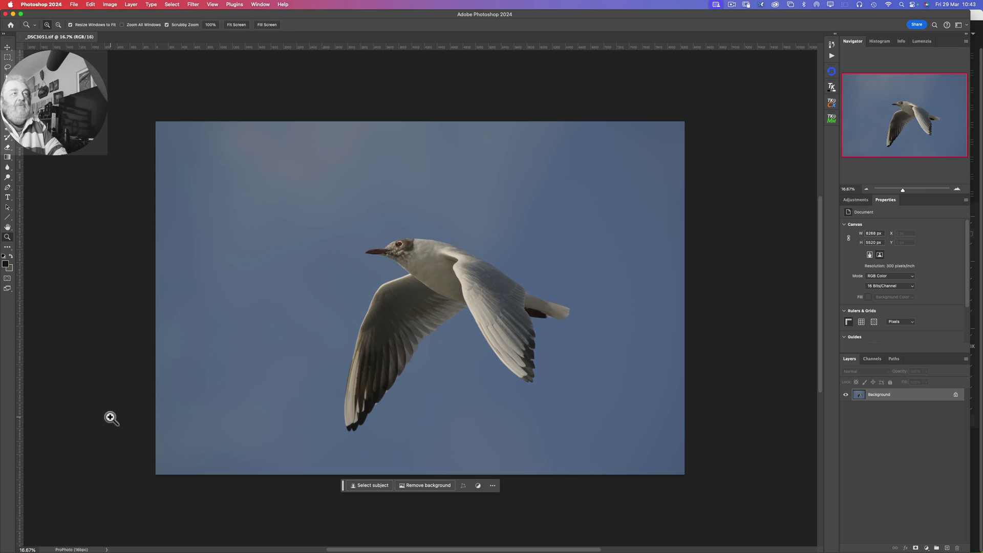
Confirm the TIFF is 8268 × 5520 px, 16 bits/channel RGB in ProPhoto
mouse_move(424, 550)
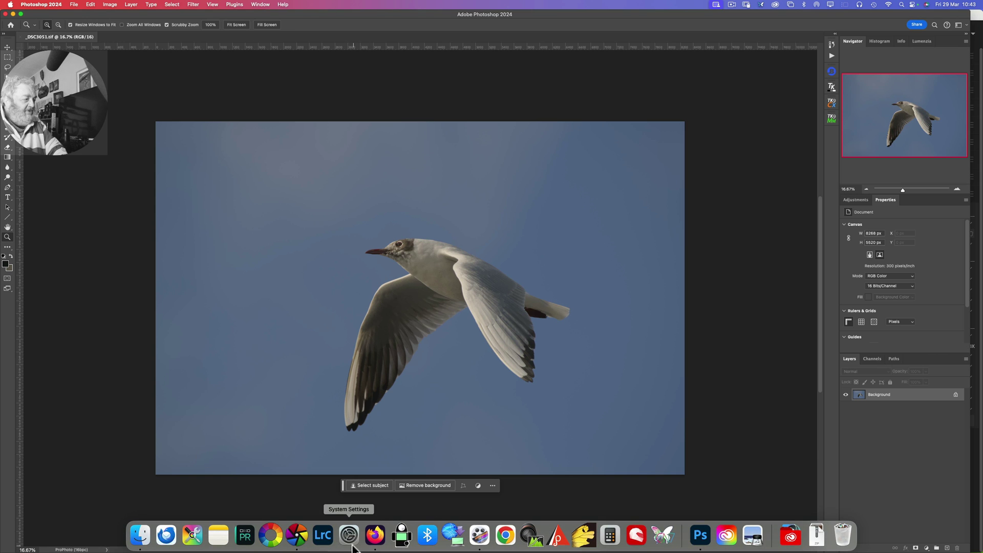
Export _DSC3051 as full-size JPEG (8-bit), sRGB (web-safe), relative colorimetric intent
left_click(300, 538)
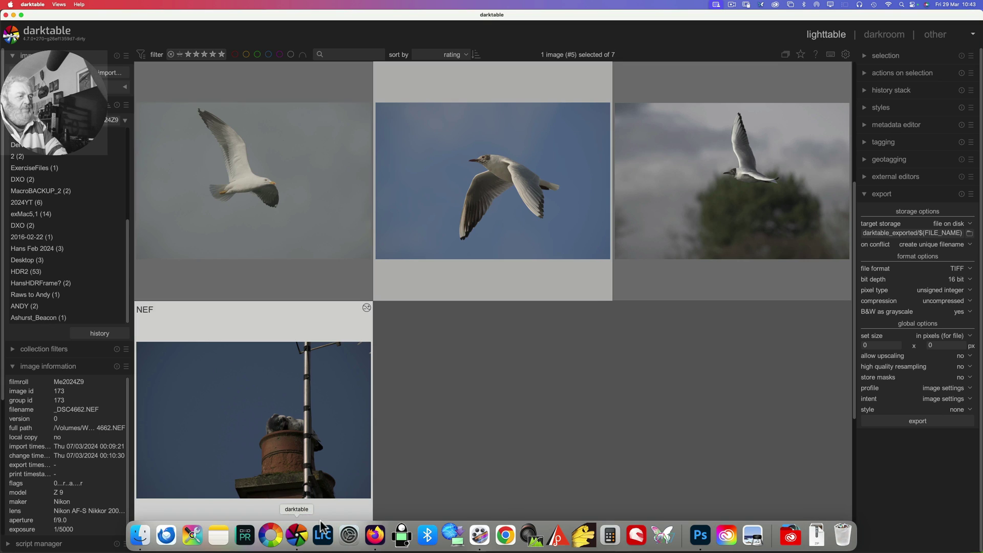
left_click(966, 270)
left_click(951, 195)
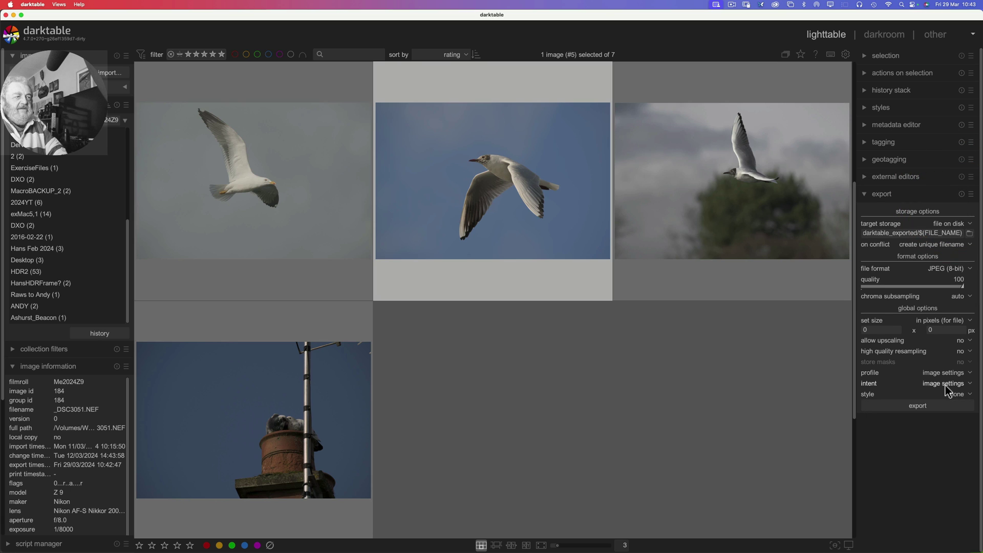
left_click(944, 373)
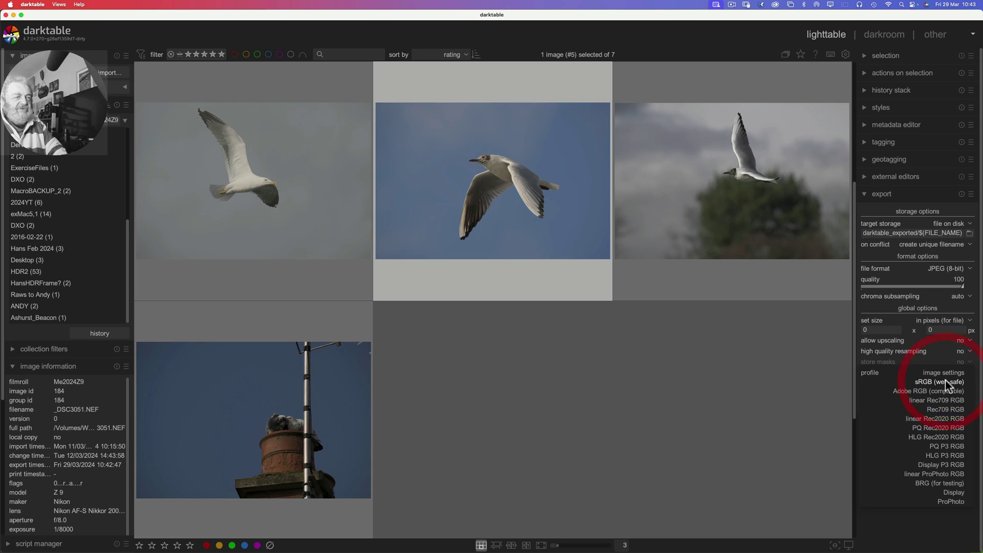
left_click(945, 382)
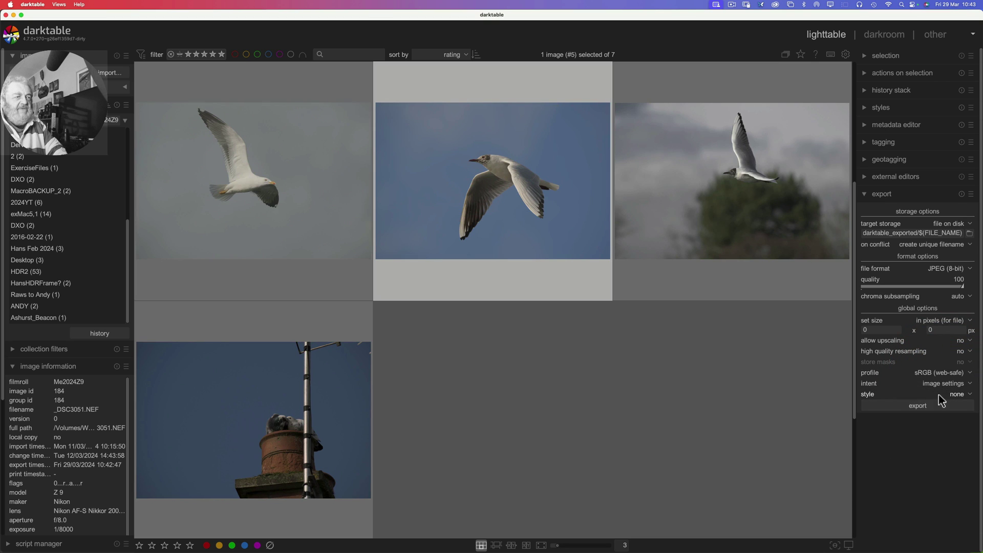
left_click(943, 385)
left_click(944, 402)
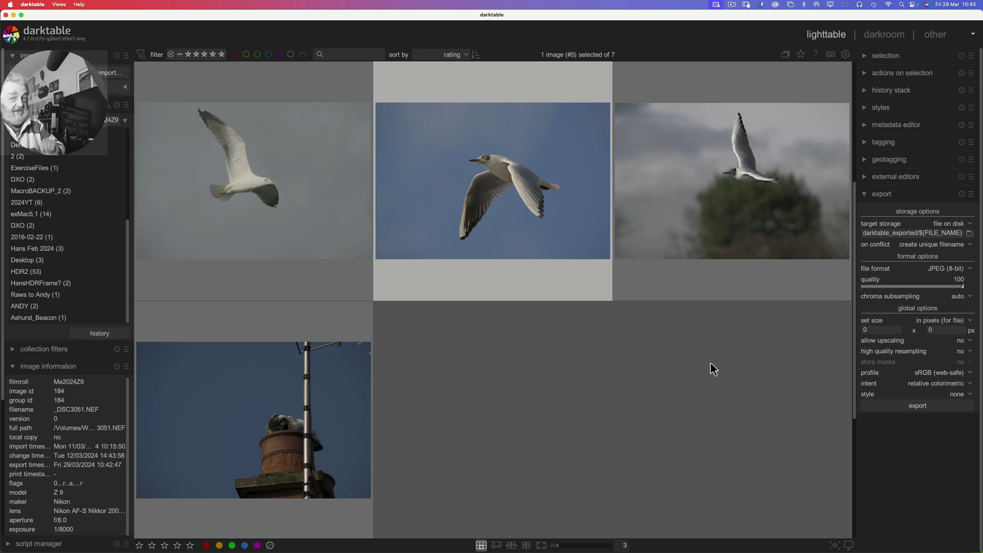
left_click(918, 409)
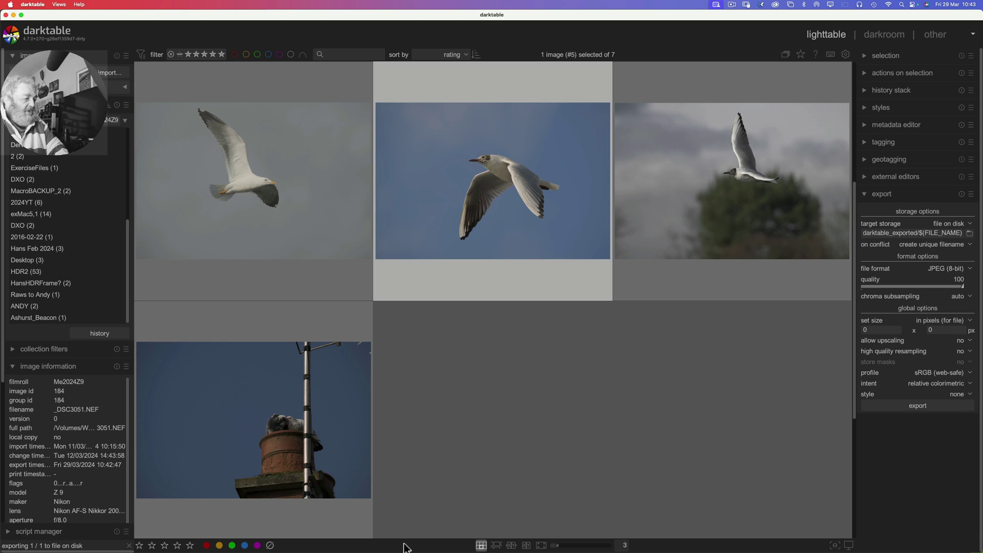
mouse_move(376, 537)
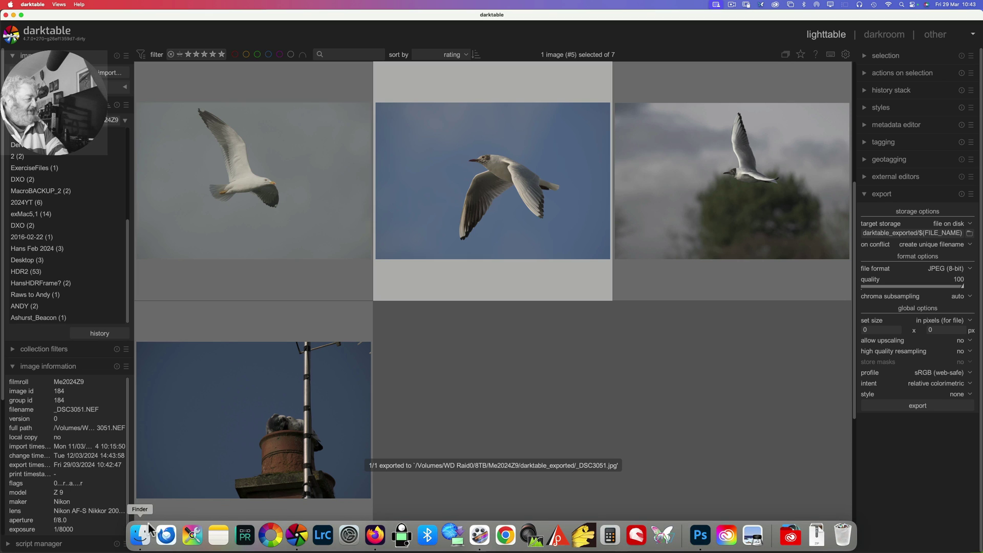
Open the 28.1 MB _DSC3051.jpg from darktable_exported in Adobe Photoshop 2024
left_click(143, 540)
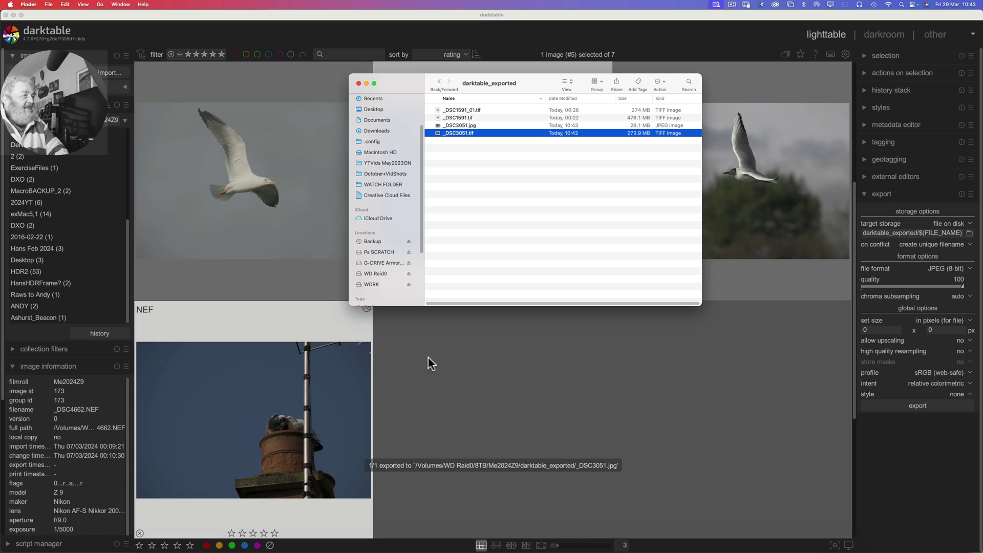
left_click(499, 126)
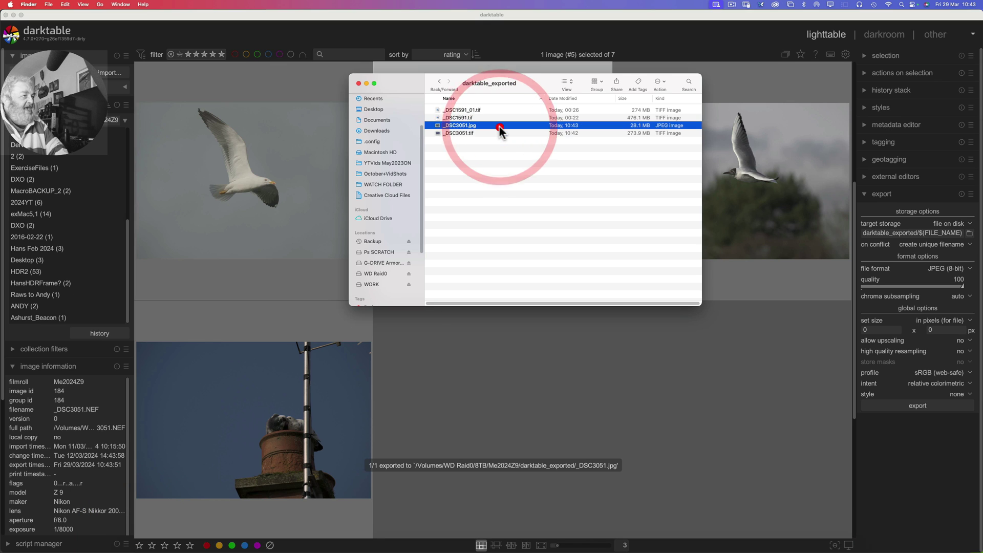
right_click(499, 126)
mouse_move(526, 138)
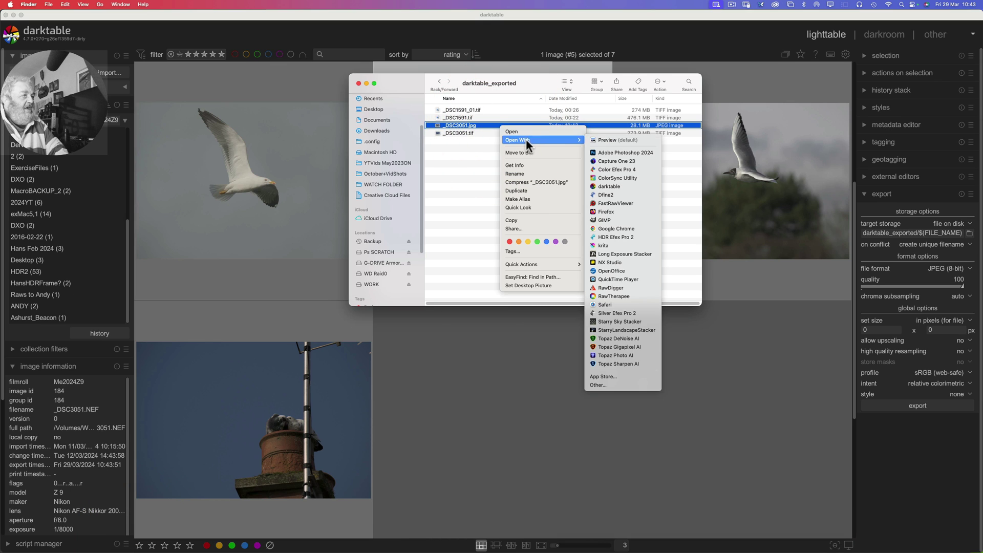
left_click(616, 150)
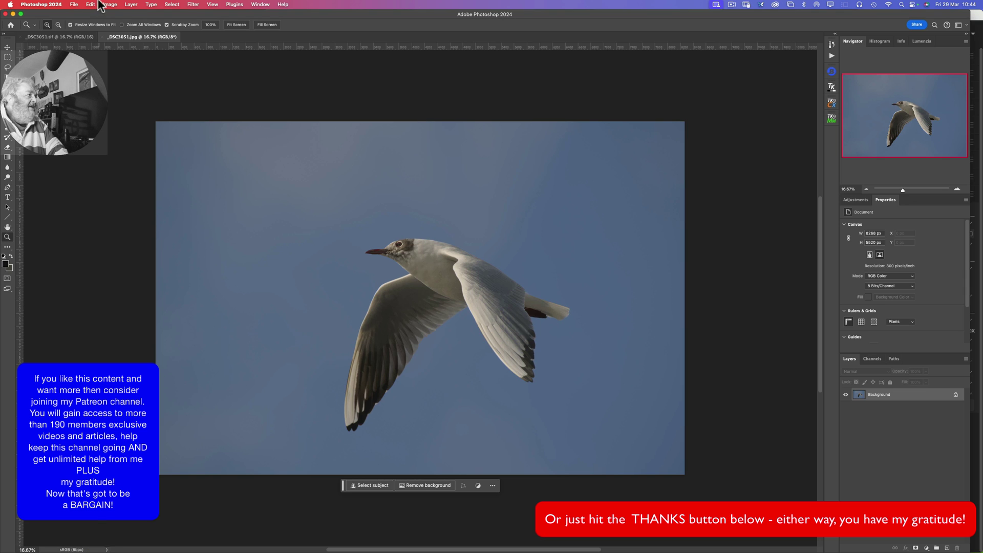
Check the JPEG's Image Size in Photoshop, confirming 8268 × 5520 px
left_click(115, 4)
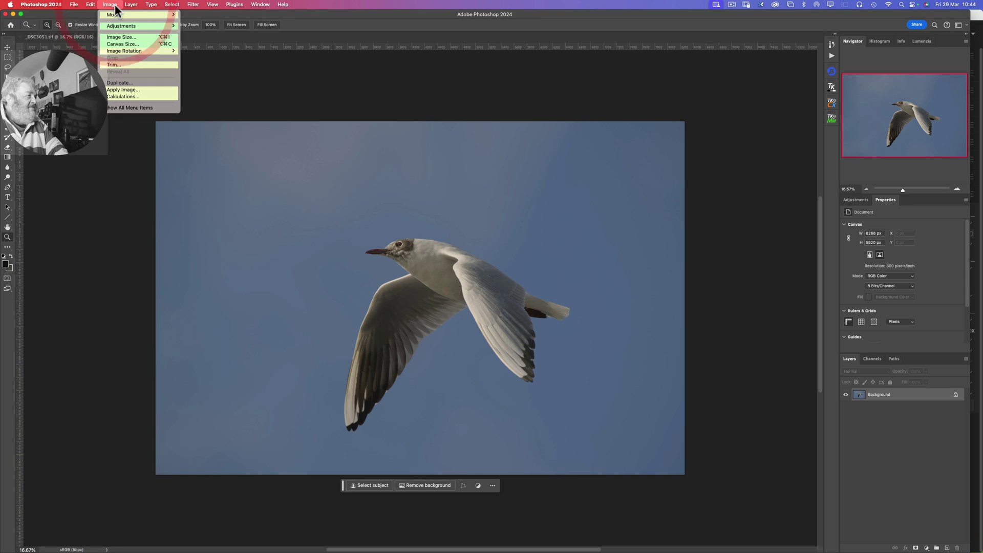
left_click(119, 37)
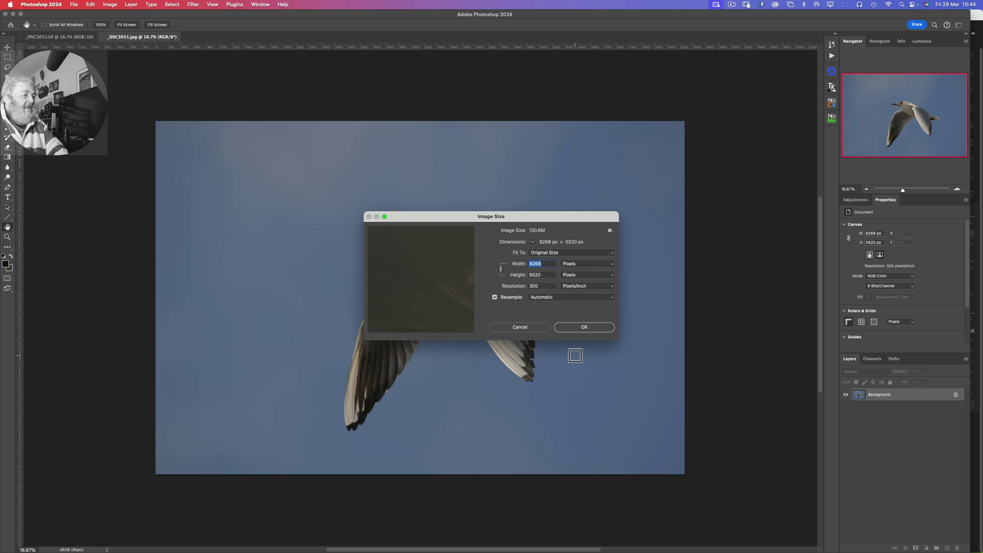
left_click(583, 327)
key("z")
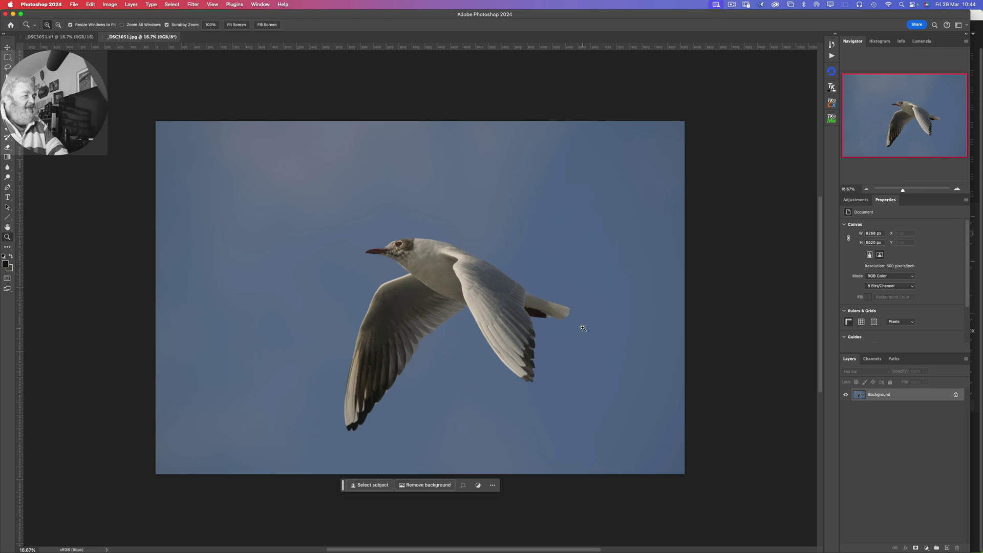
Confirm the _DSC3051.tif document also measures 8268 × 5520 px, cancelling without changes
left_click(72, 38)
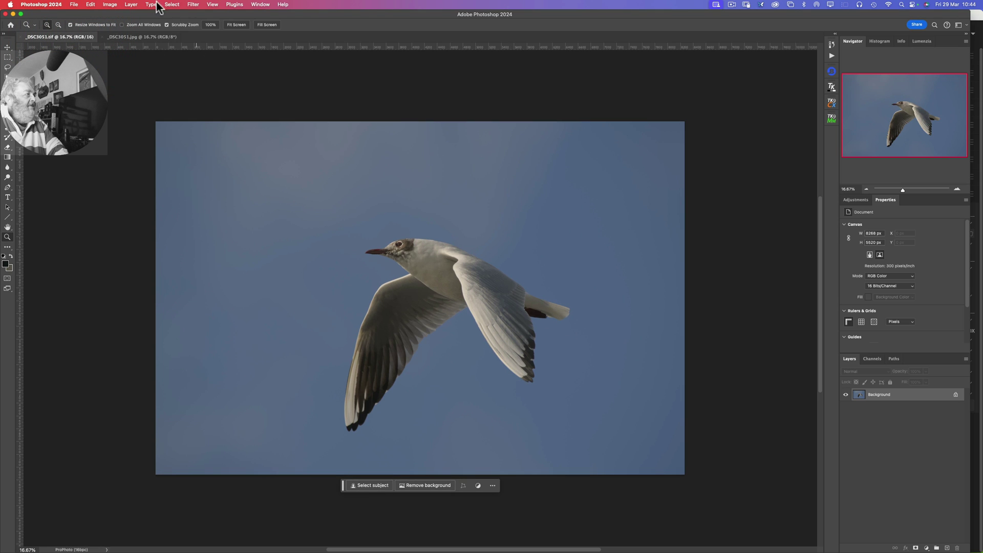
left_click(111, 5)
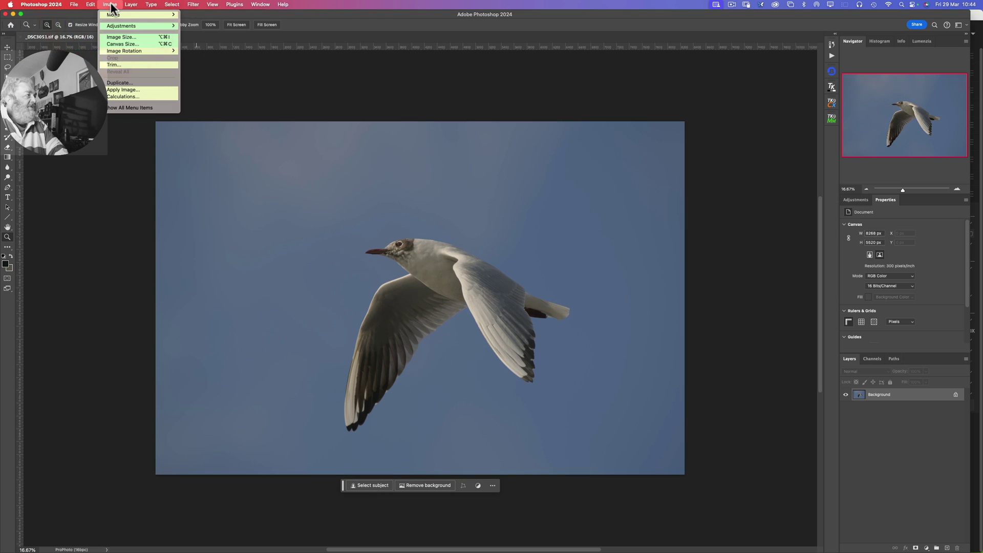
left_click(122, 37)
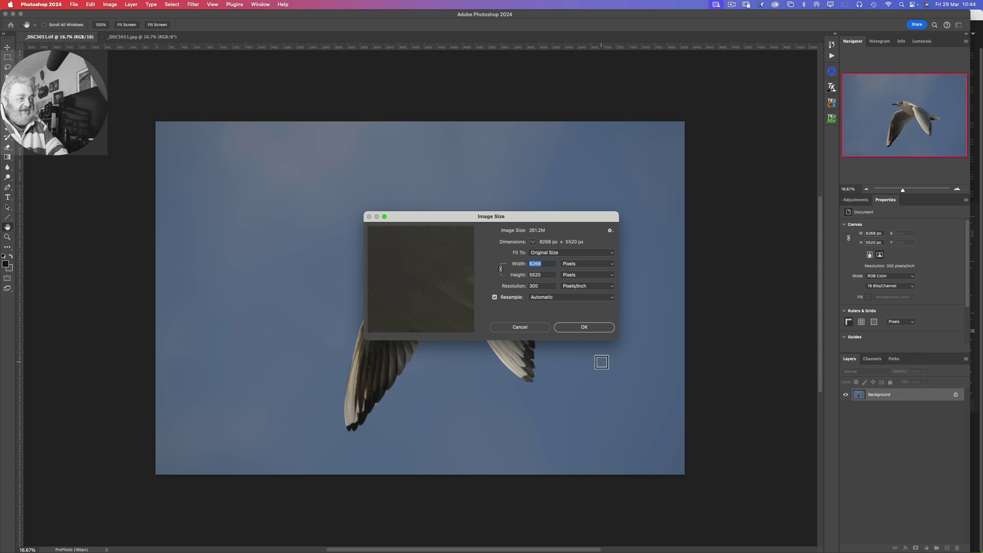
left_click(520, 328)
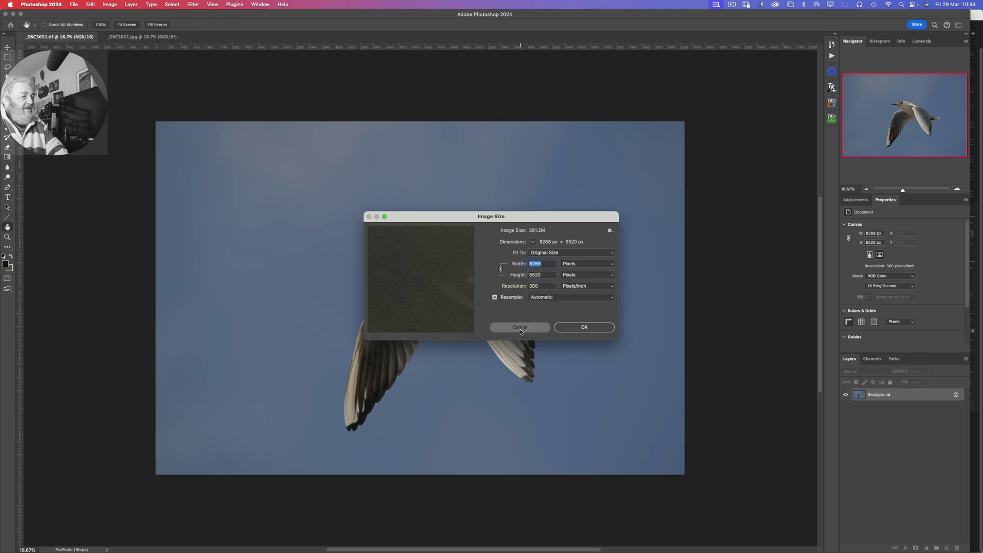
Return to darktable's lighttable with the gull thumbnails and JPEG sRGB export settings
mouse_move(349, 537)
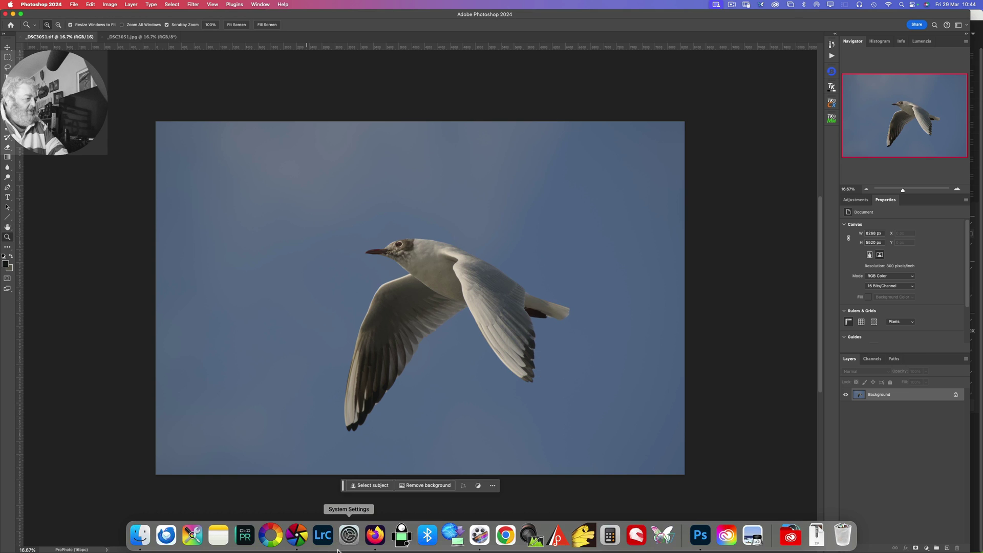
left_click(297, 536)
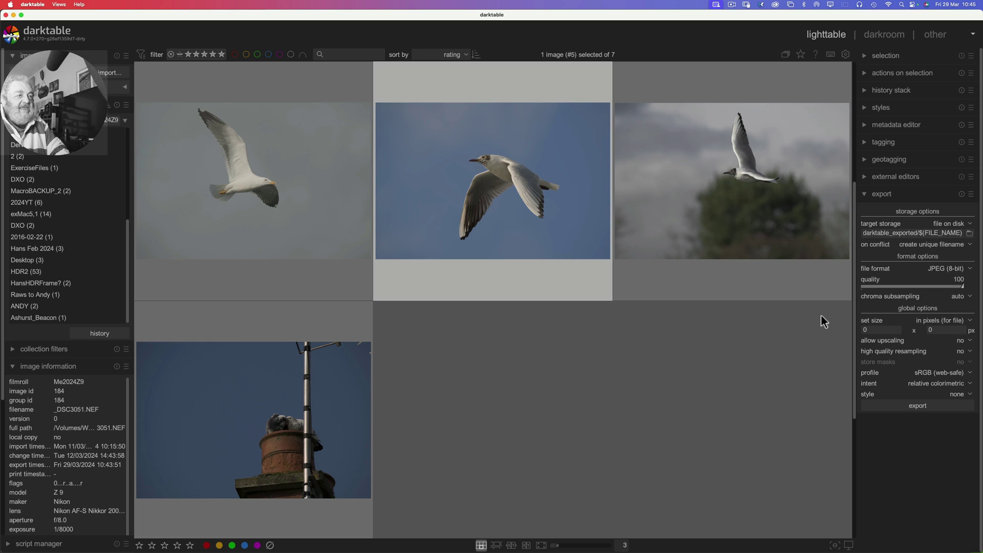
Set the export width to 1200 px and export the gull as _DSC3051_01.jpg
left_click(878, 330)
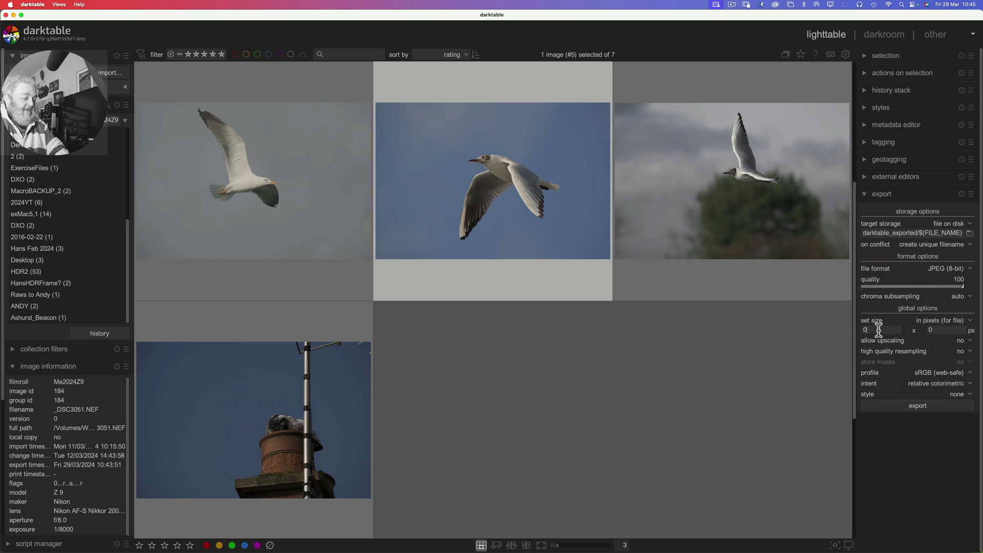
key("BackSpace")
type("1200")
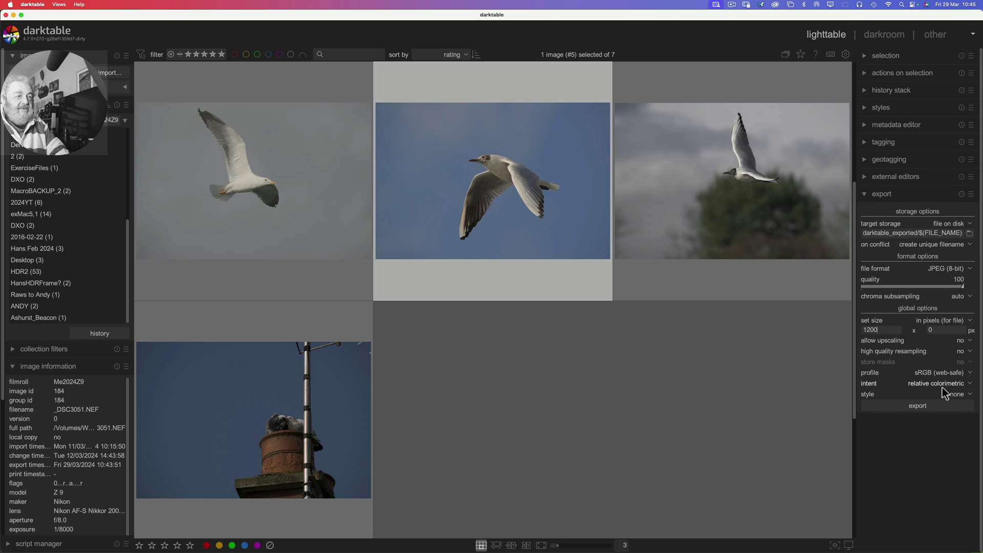
left_click(921, 407)
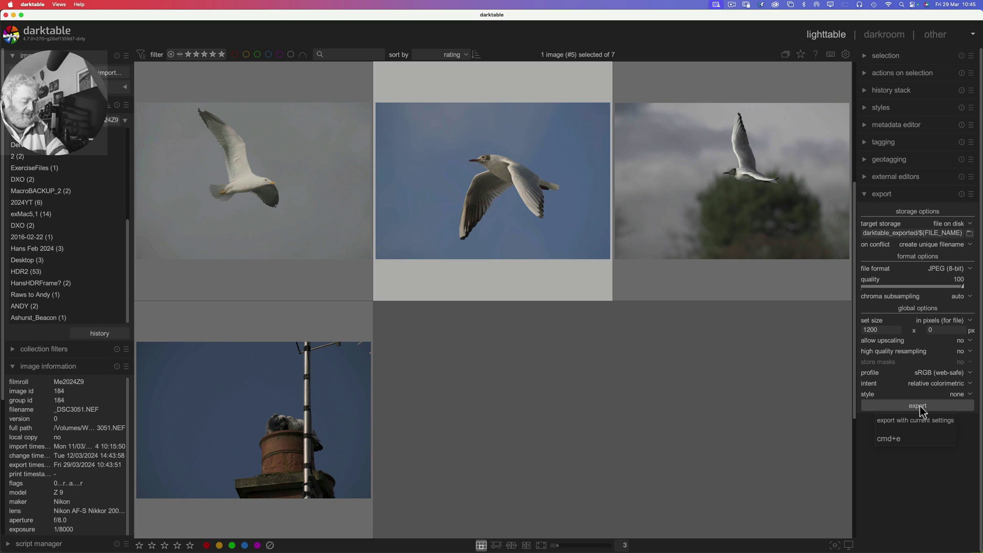
mouse_move(256, 548)
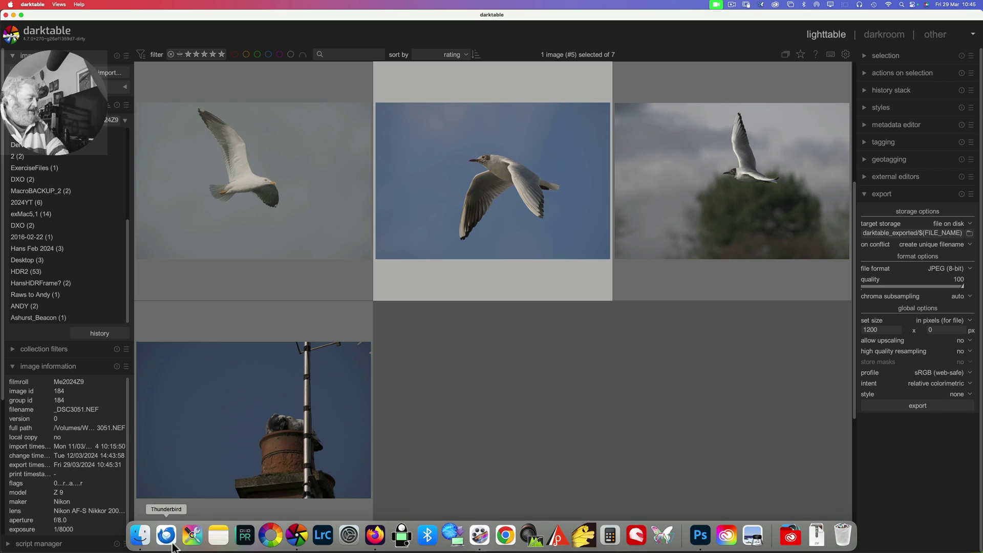
Open _DSC3051_01.jpg from the darktable_exported folder in Adobe Photoshop 2024
left_click(146, 544)
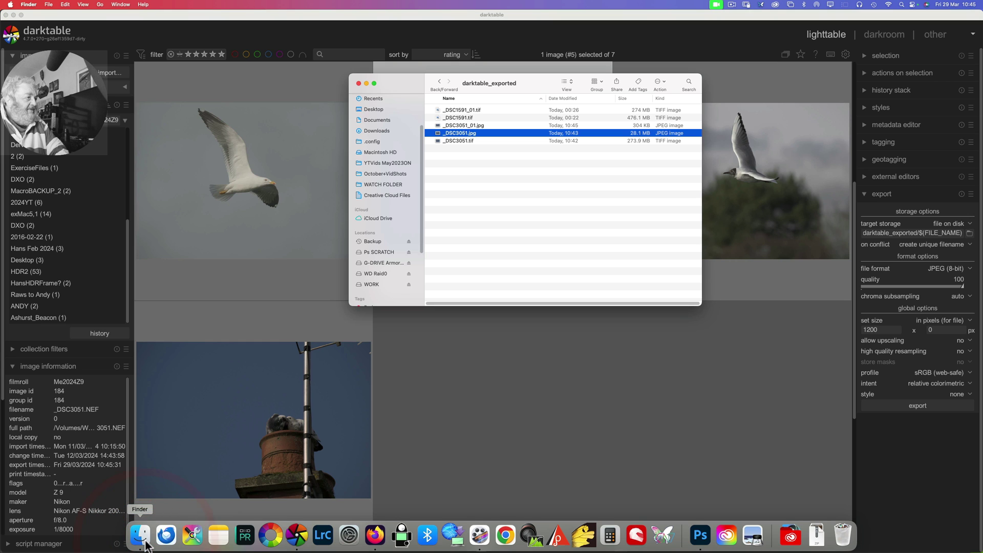
left_click(481, 126)
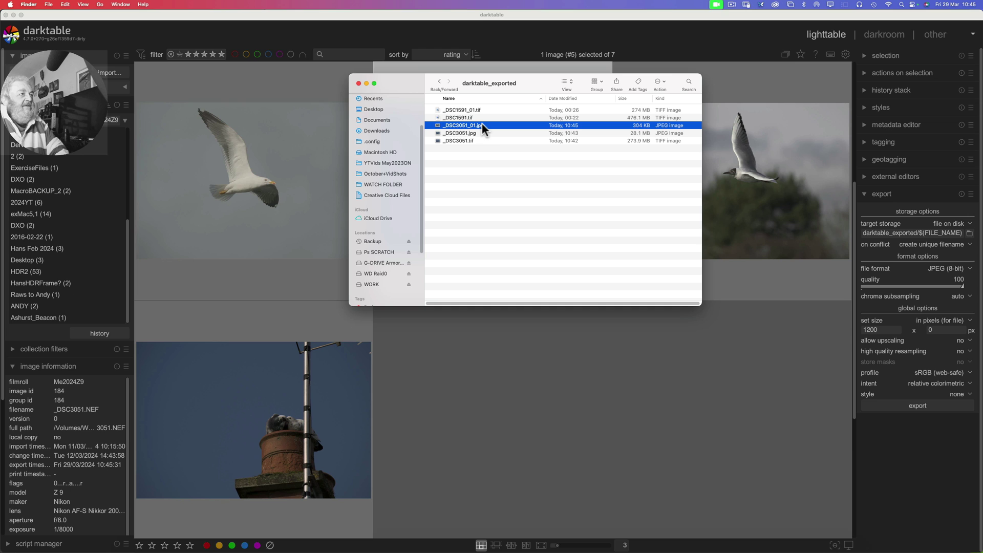
right_click(481, 125)
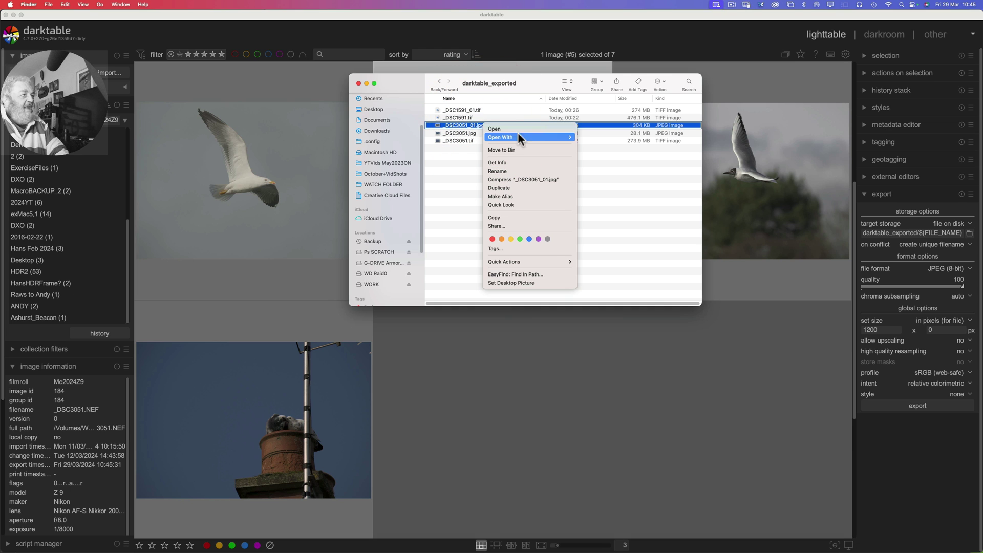
mouse_move(529, 137)
left_click(590, 149)
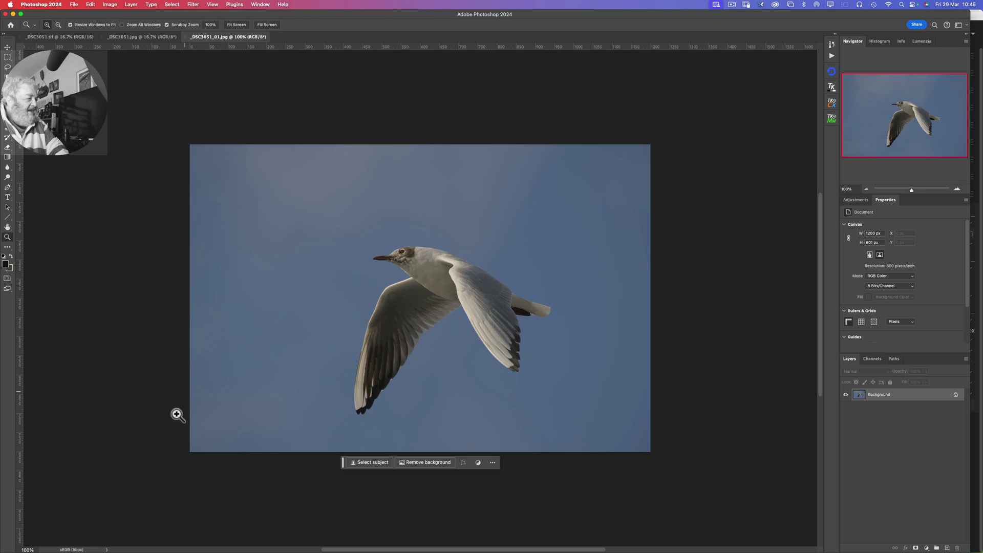
Read _DSC3051_01.jpg's Image Size: 1200 × 801 px at 300 pixels/inch
mouse_move(74, 550)
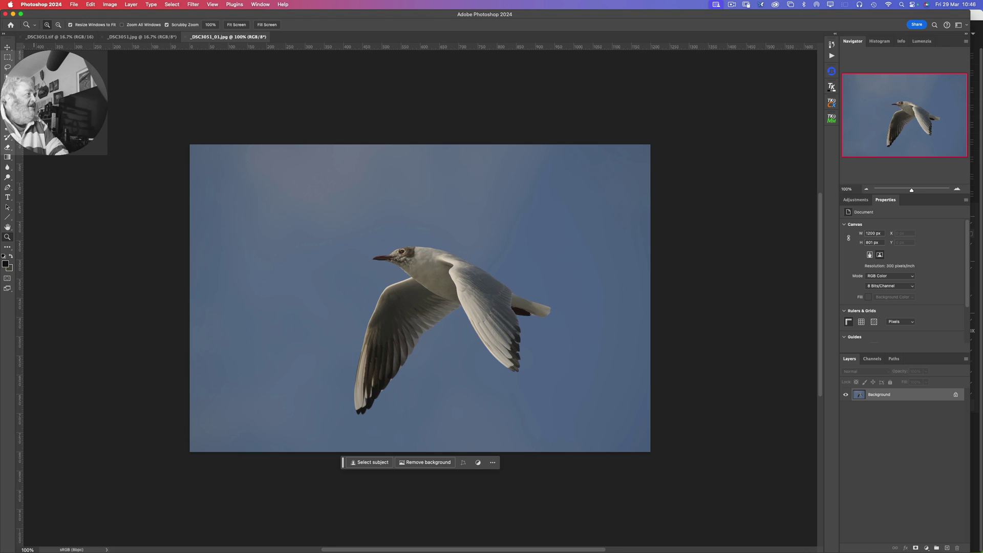
left_click(111, 5)
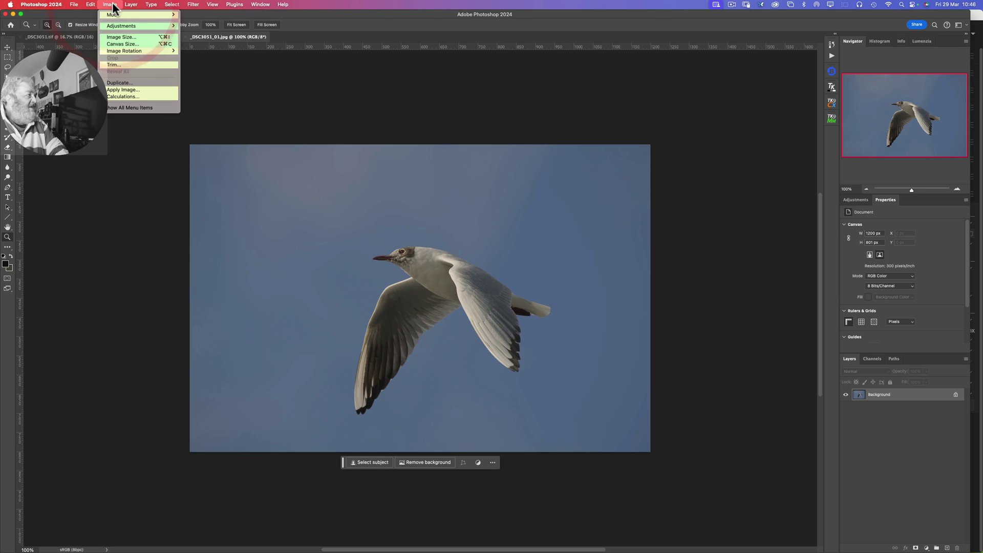
left_click(125, 40)
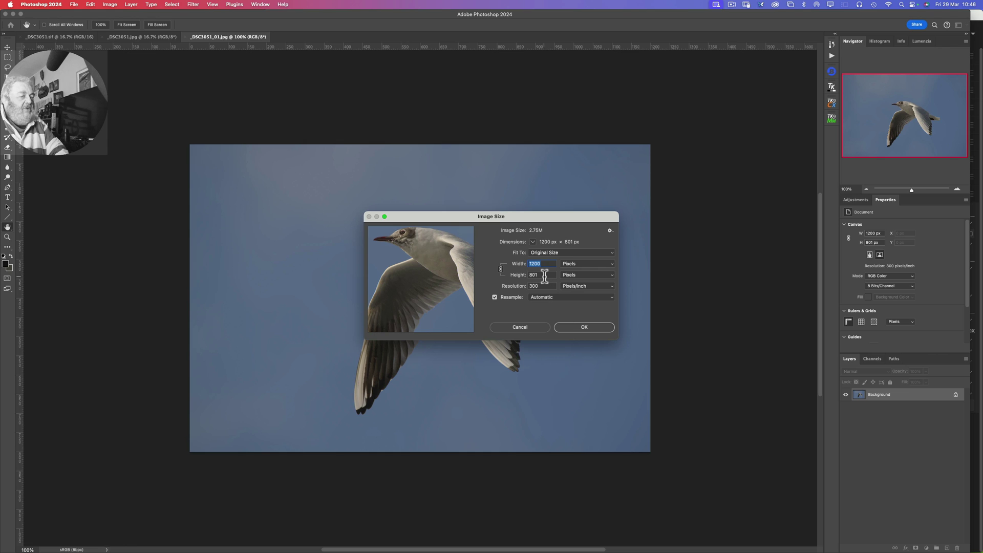
mouse_move(507, 551)
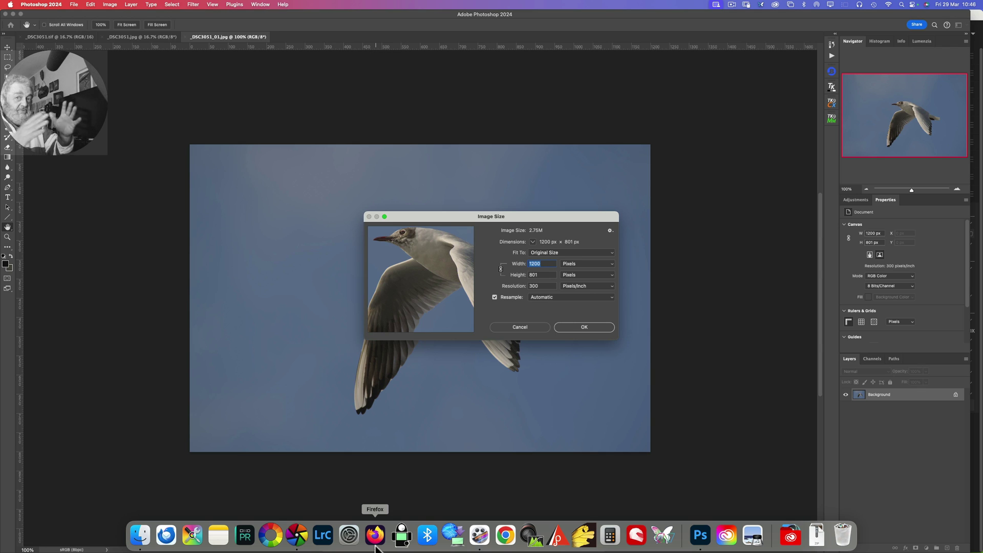
Back in darktable, set export size to 720 × 480 px with high quality resampling yes
left_click(299, 535)
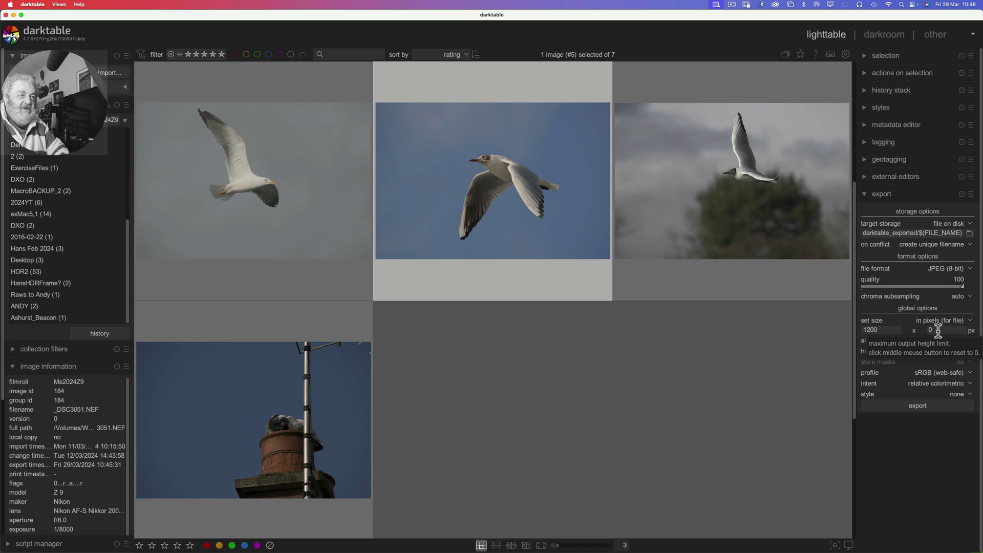
left_click(877, 330)
left_click(873, 328)
type("720")
left_click(939, 329)
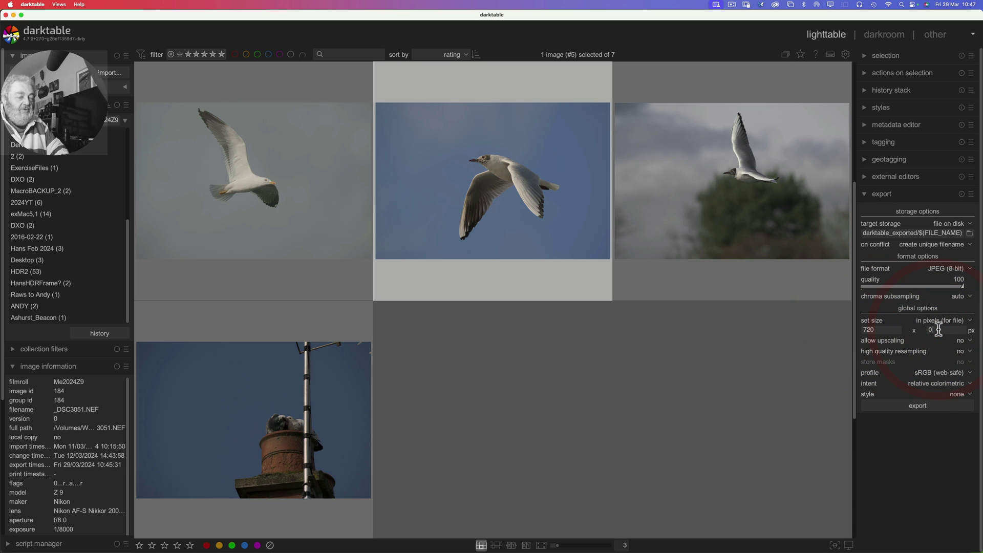
key("BackSpace")
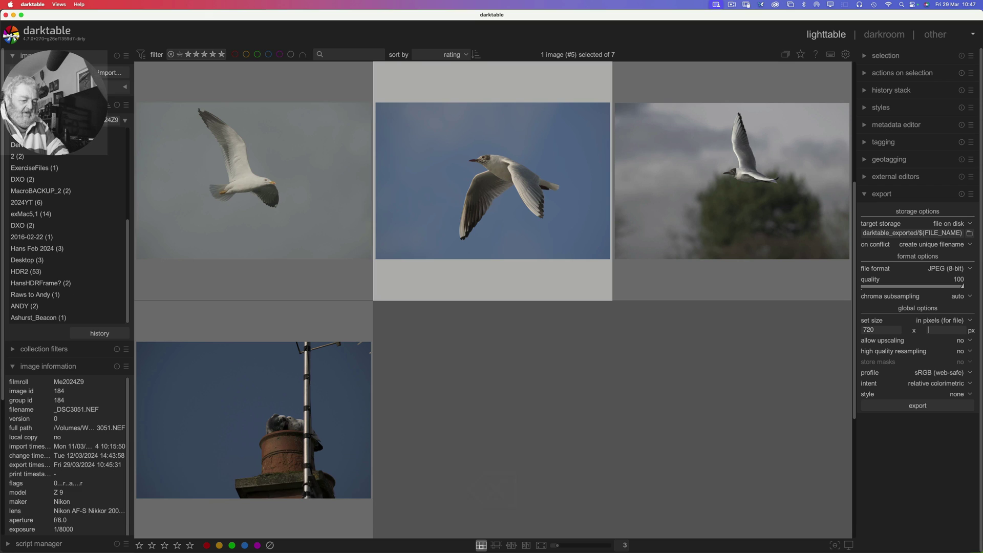
type("480")
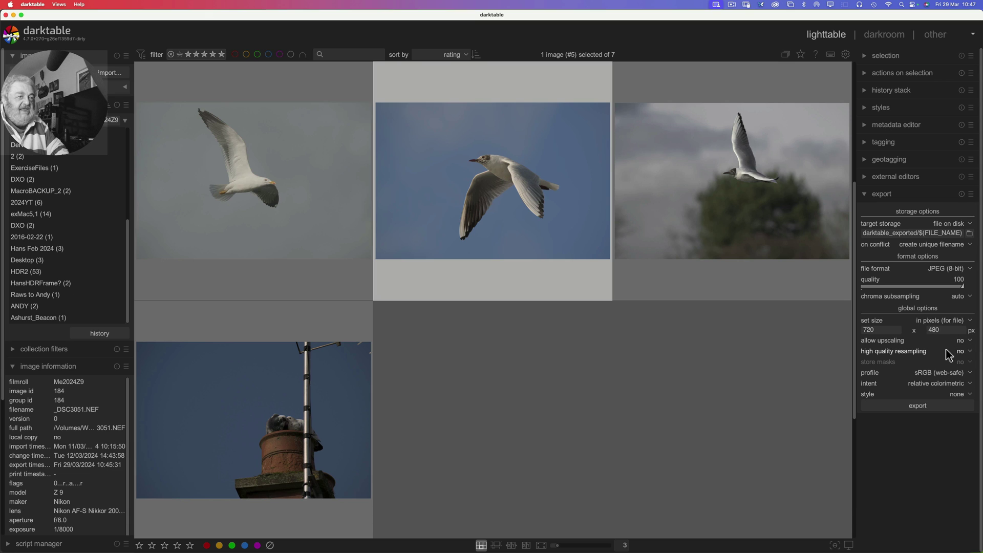
left_click(970, 353)
left_click(966, 362)
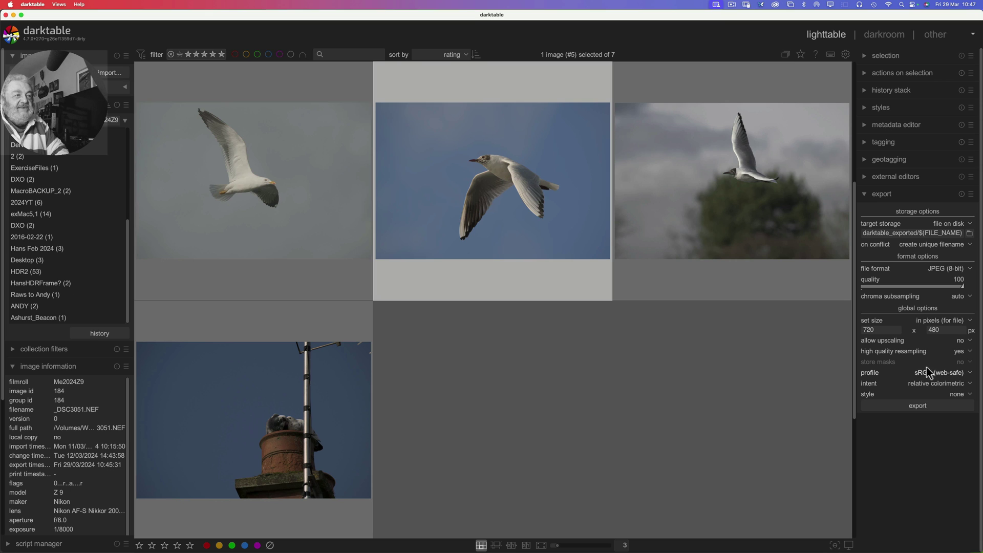
mouse_move(951, 381)
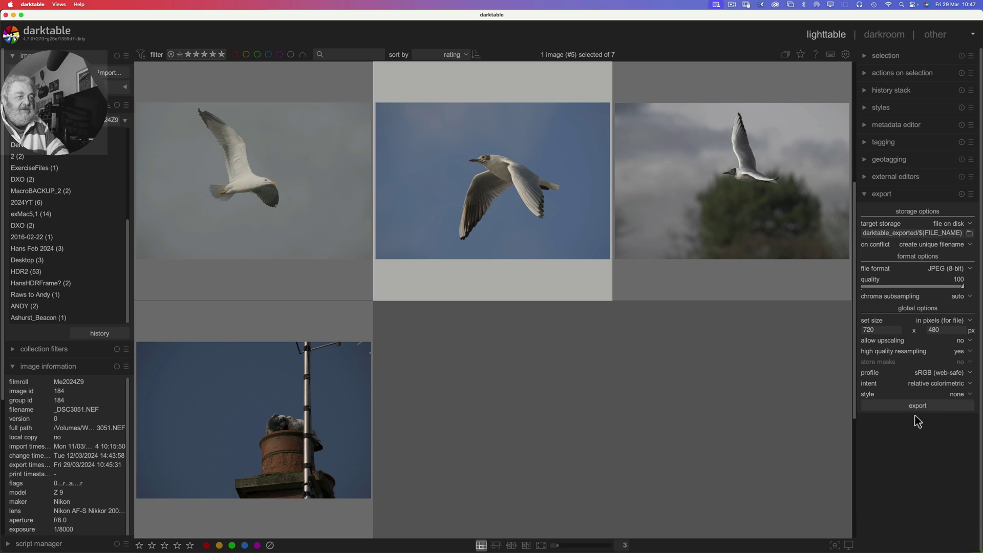
Export the gull at 720 × 480 px as _DSC3051_02.jpg
left_click(915, 408)
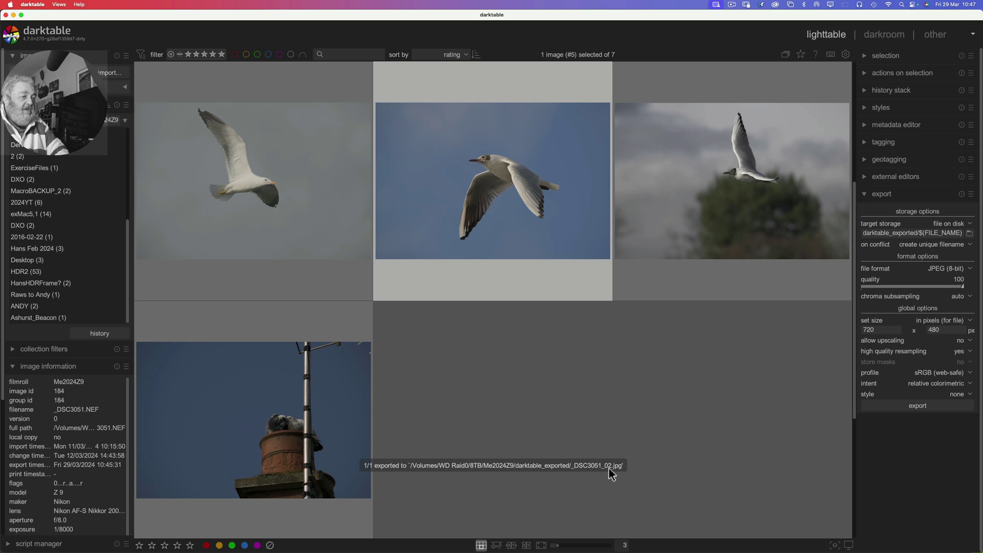
mouse_move(323, 535)
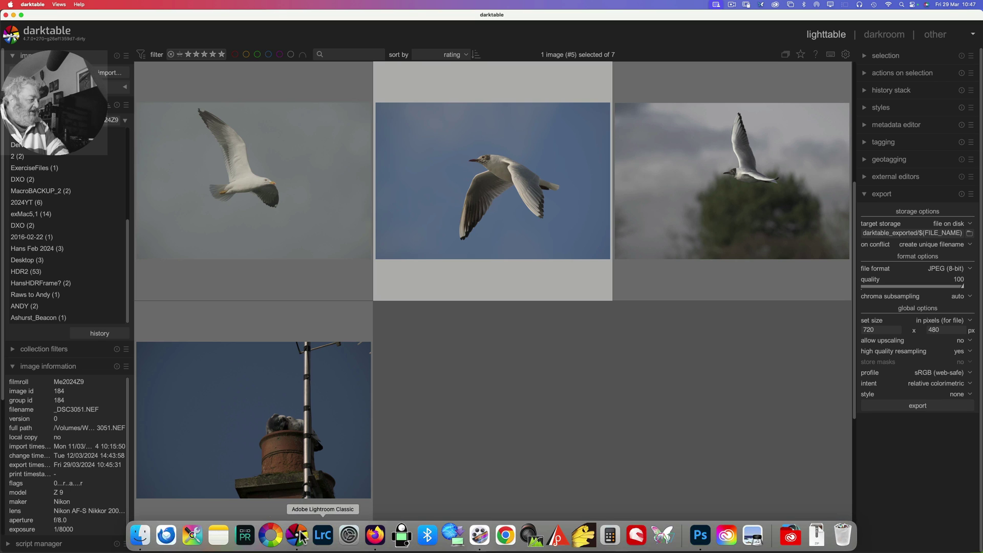
Open the 114 KB _DSC3051_02.jpg from Finder in Adobe Photoshop 2024
left_click(141, 539)
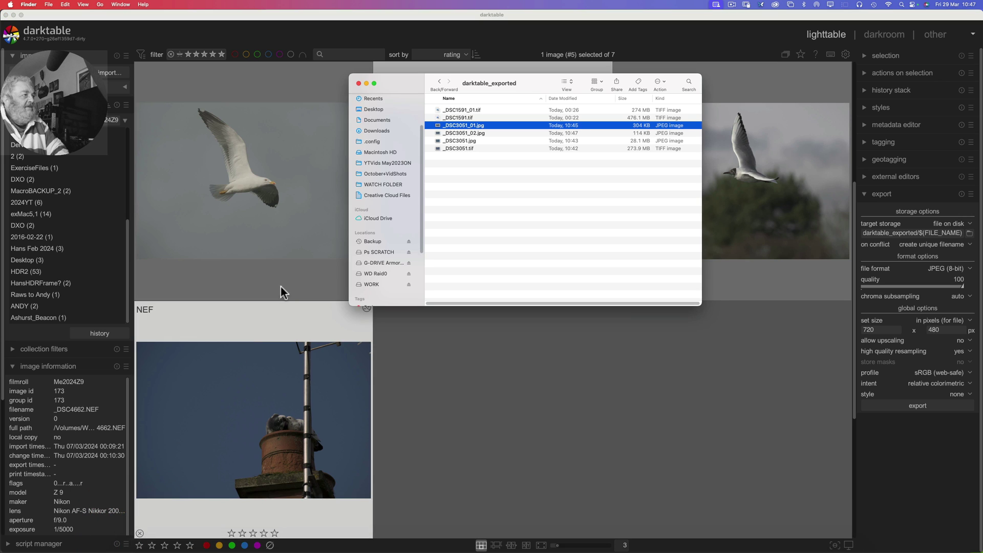
left_click(462, 129)
right_click(462, 129)
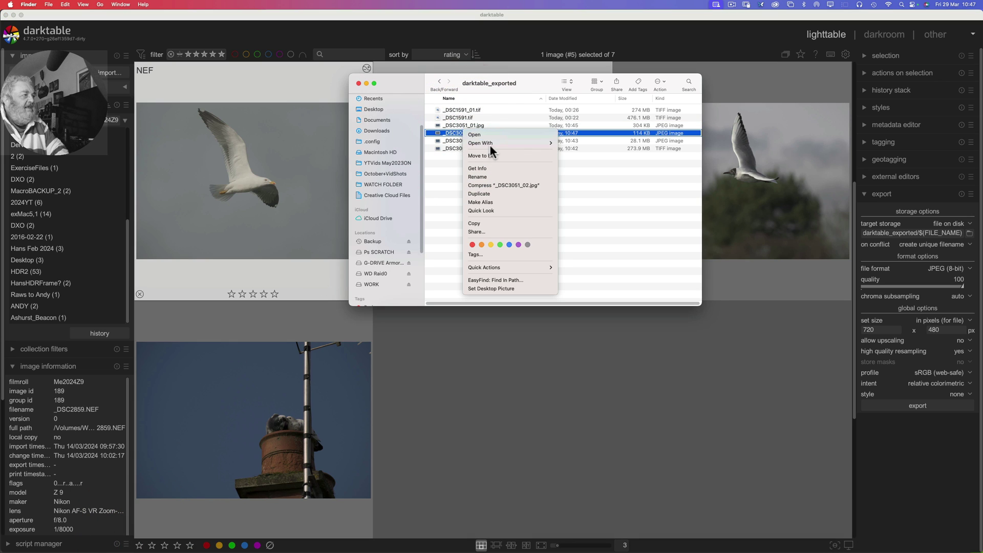
mouse_move(491, 142)
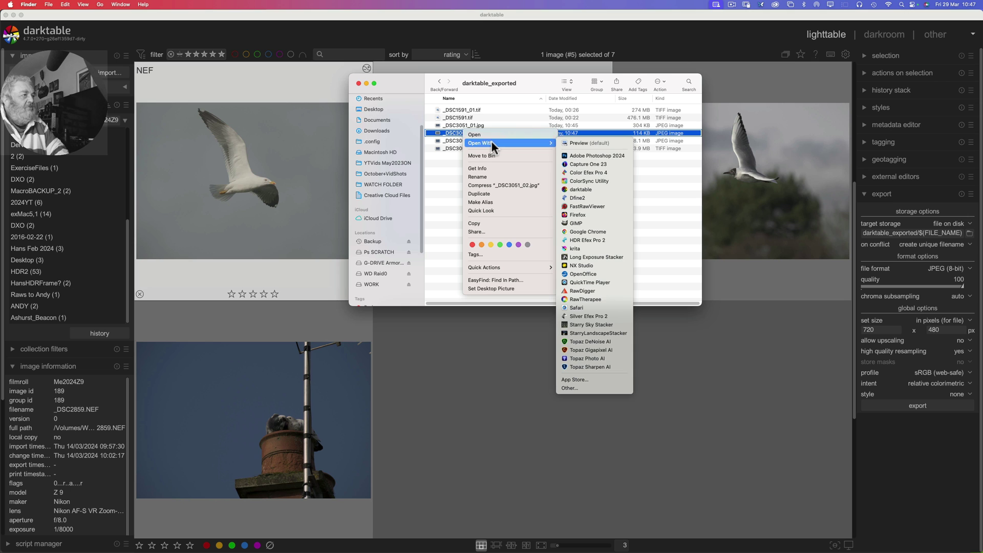
left_click(602, 156)
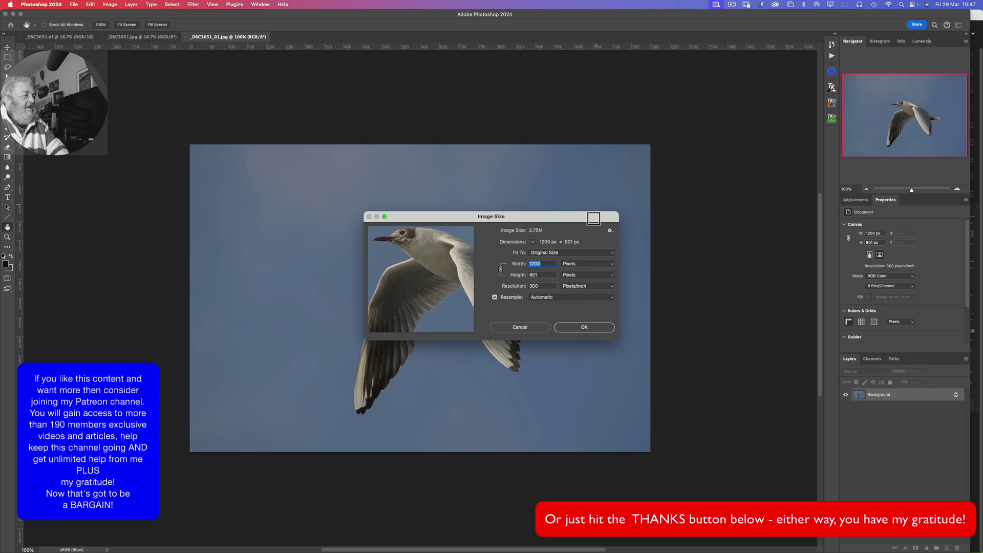
Confirm _DSC3051_02.jpg measures 718 × 480 px in Image Size, then return to darktable
left_click(525, 331)
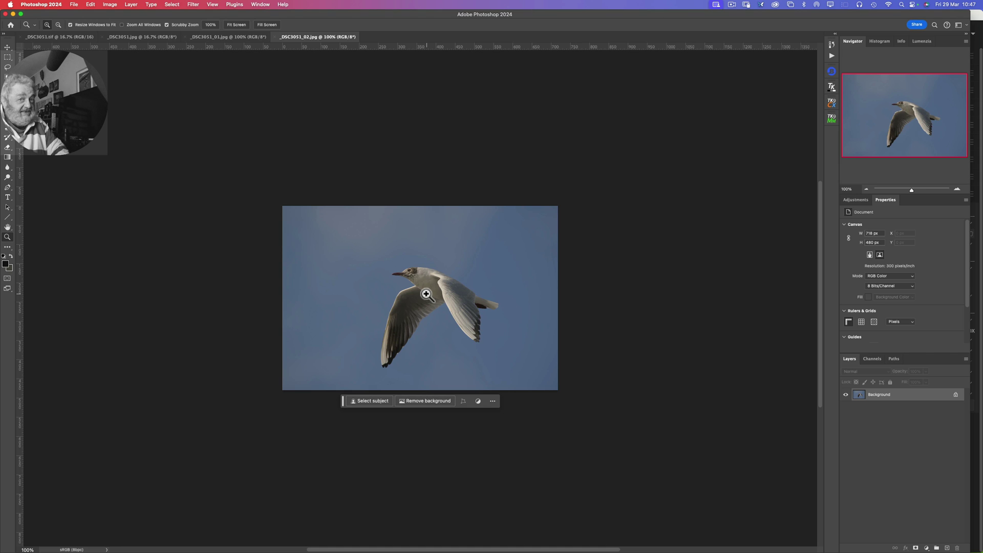
left_click(114, 8)
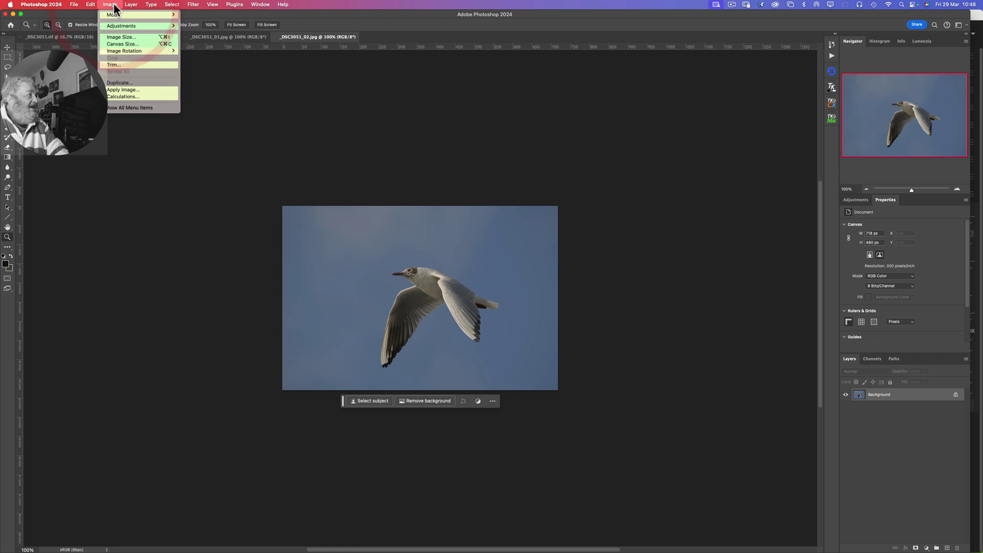
left_click(117, 39)
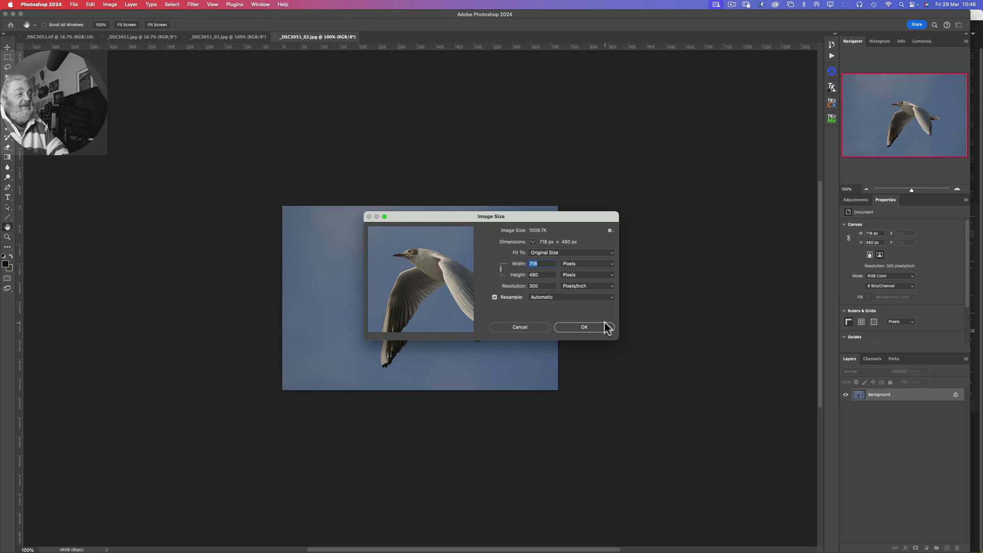
left_click(541, 326)
key("z")
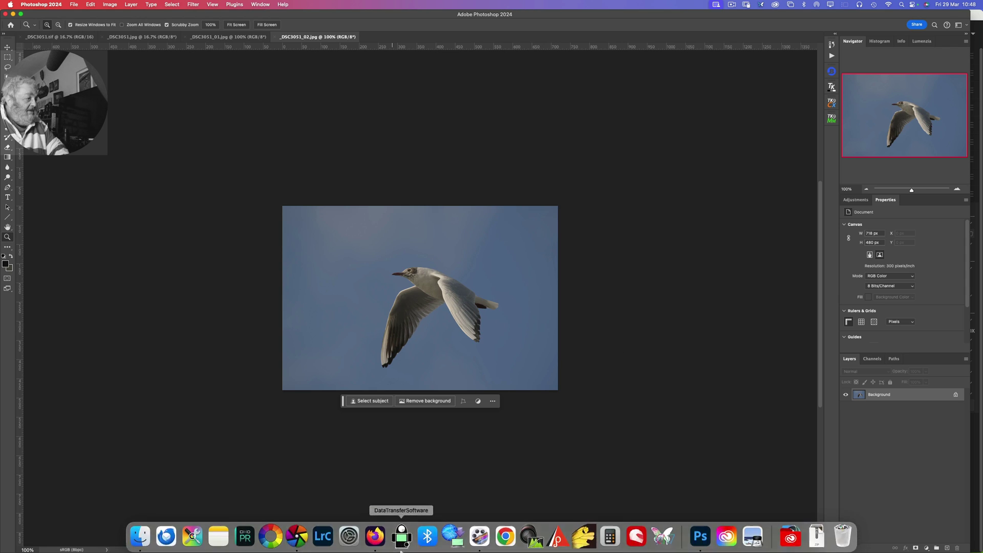
left_click(306, 537)
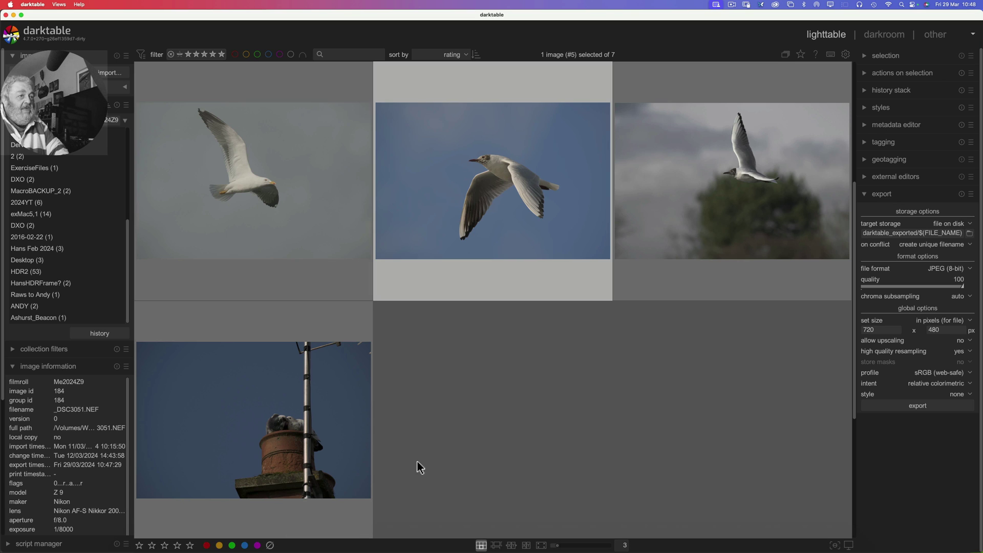